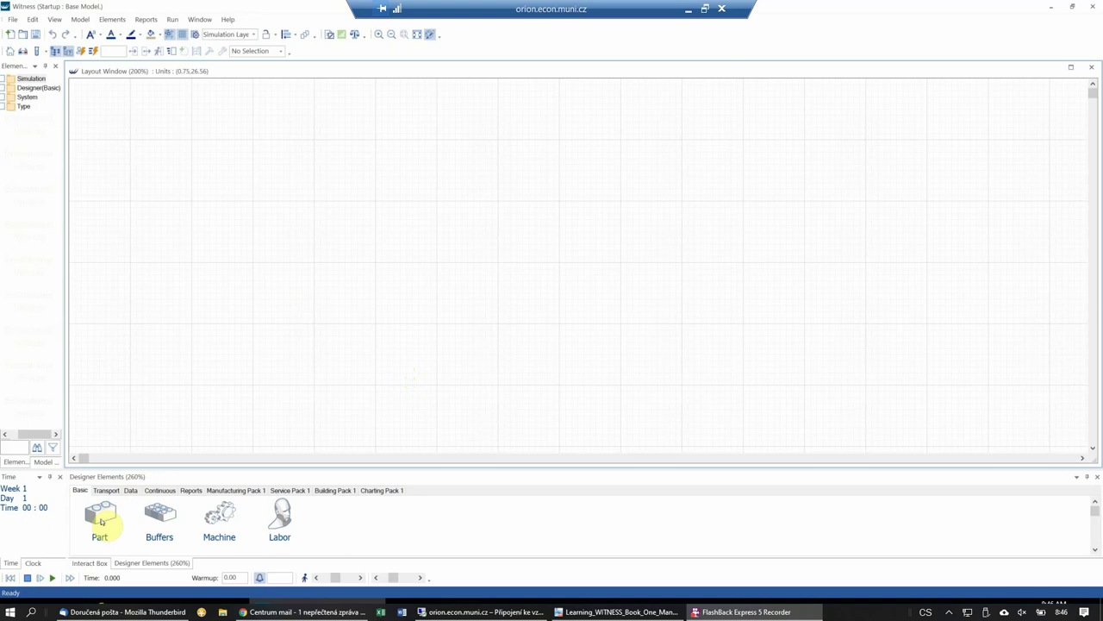
Step: Place Part001, Machine001 and Machine002 in a row on the layout
{"action": "left_click_drag", "start_coordinate": [101, 520], "coordinate": [118, 219]}
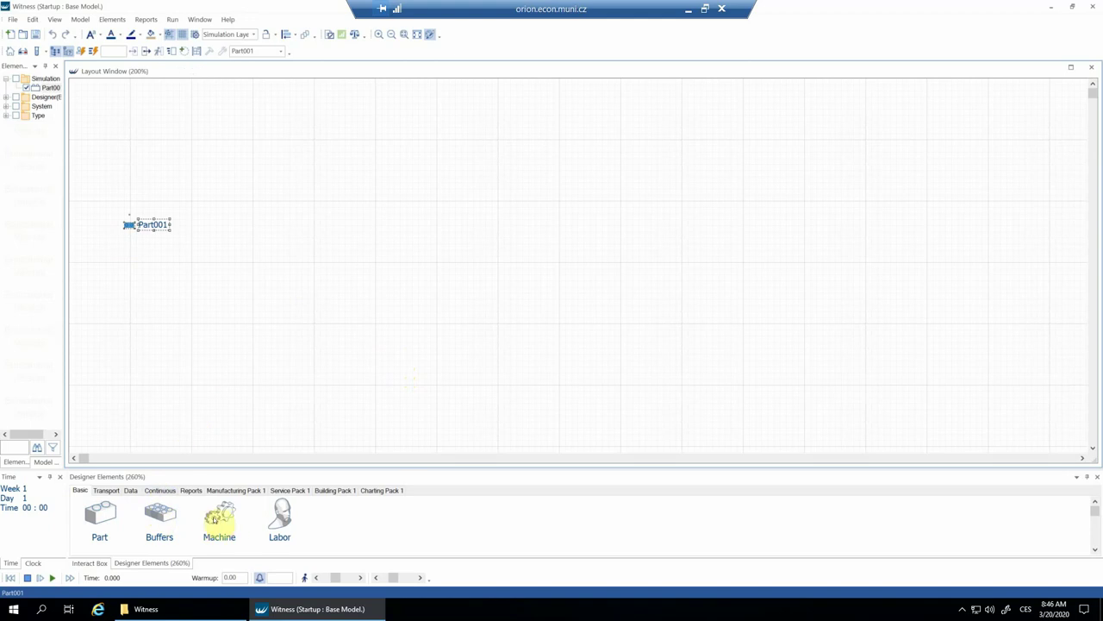
{"action": "left_click_drag", "start_coordinate": [214, 518], "coordinate": [232, 212]}
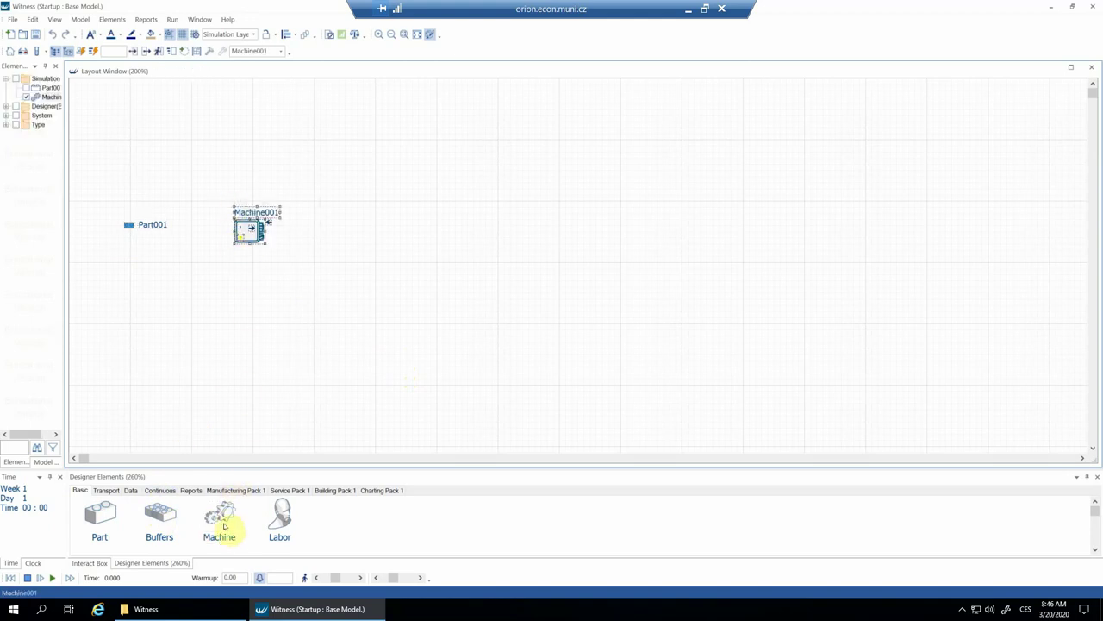
{"action": "left_click", "coordinate": [491, 222]}
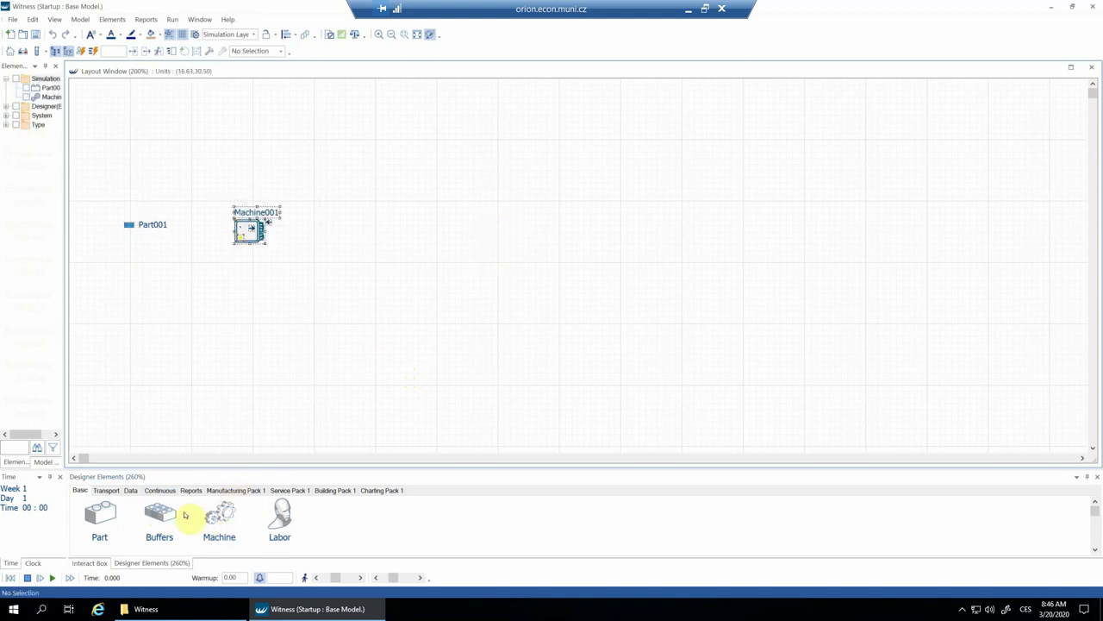
{"action": "left_click_drag", "start_coordinate": [215, 517], "coordinate": [431, 214]}
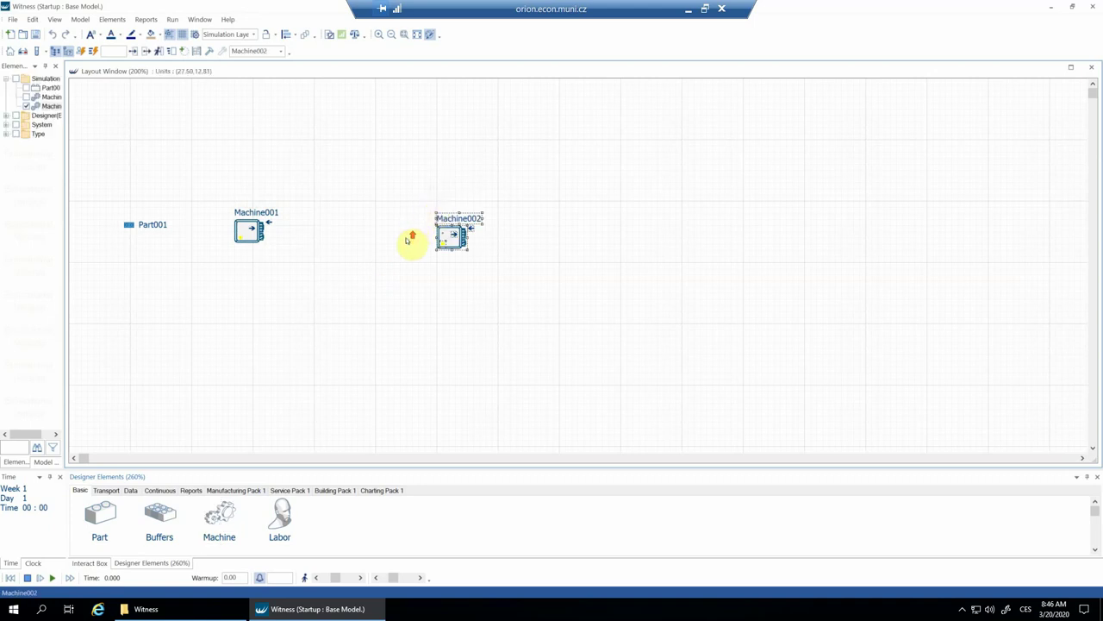
{"action": "scroll", "coordinate": [409, 242], "scroll_direction": "up", "scroll_amount": 3}
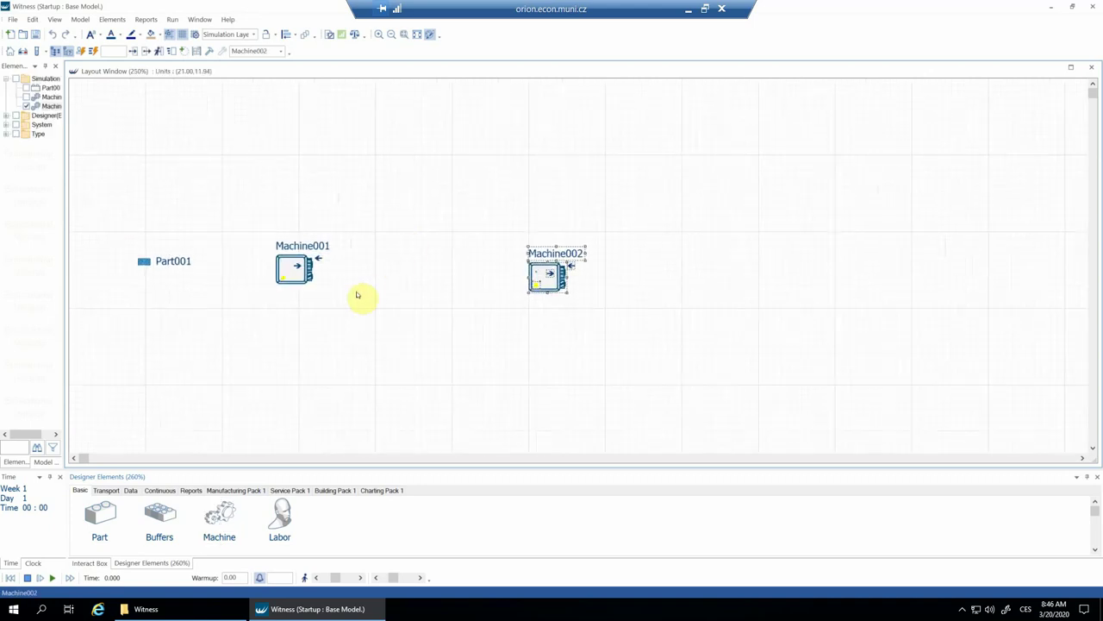
{"action": "left_click", "coordinate": [105, 491]}
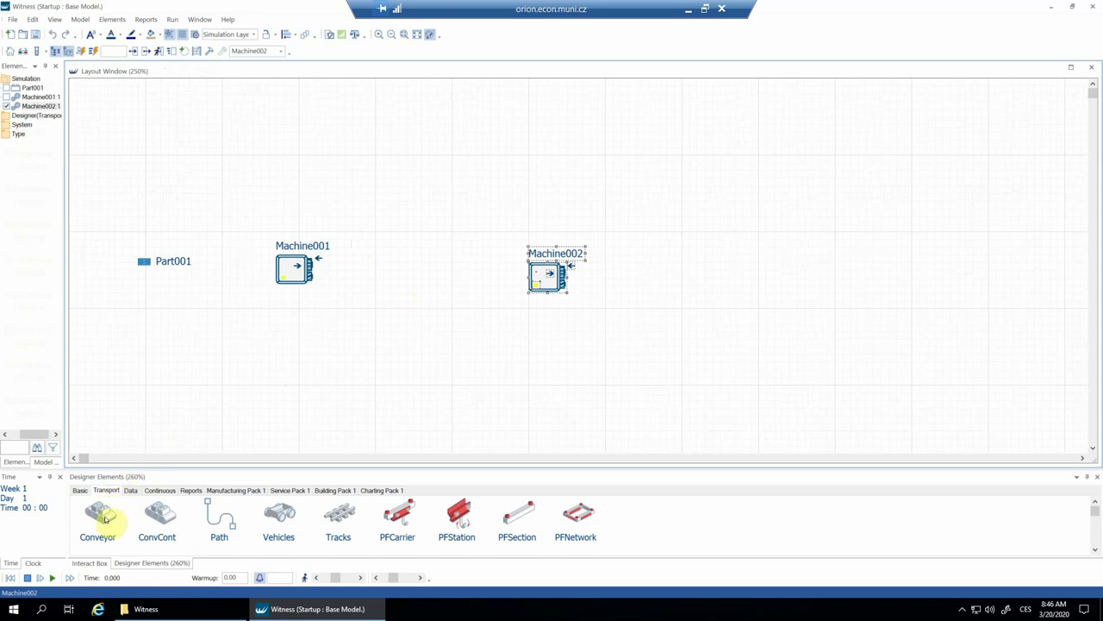
Step: Add Conveyor001 below, between the machines, and move Machine002 higher and further right
{"action": "left_click", "coordinate": [100, 516]}
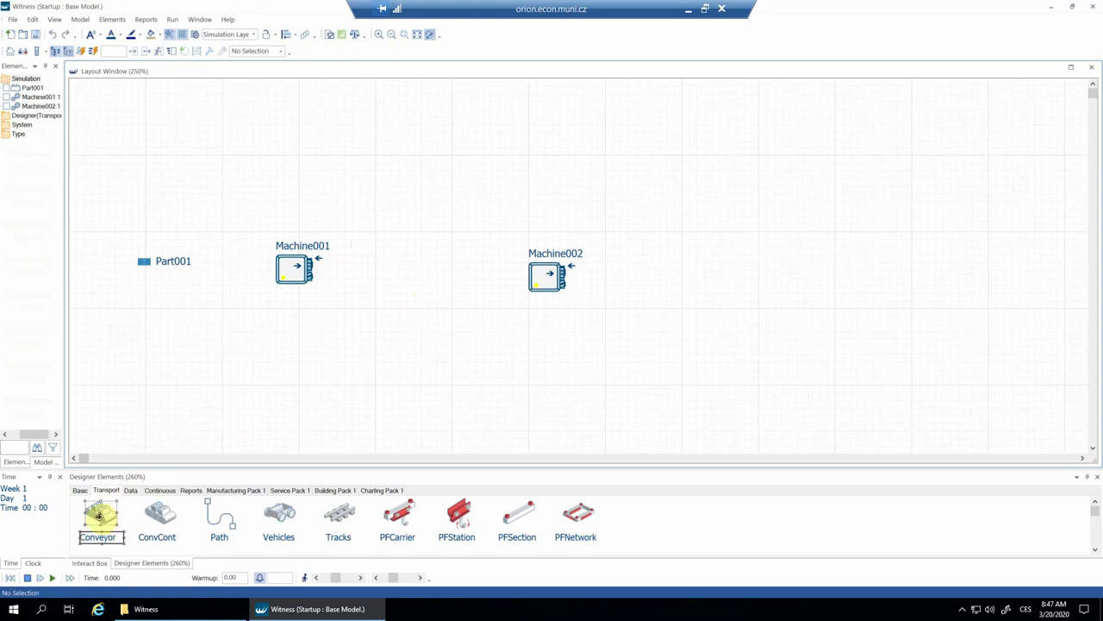
{"action": "left_click", "coordinate": [391, 243]}
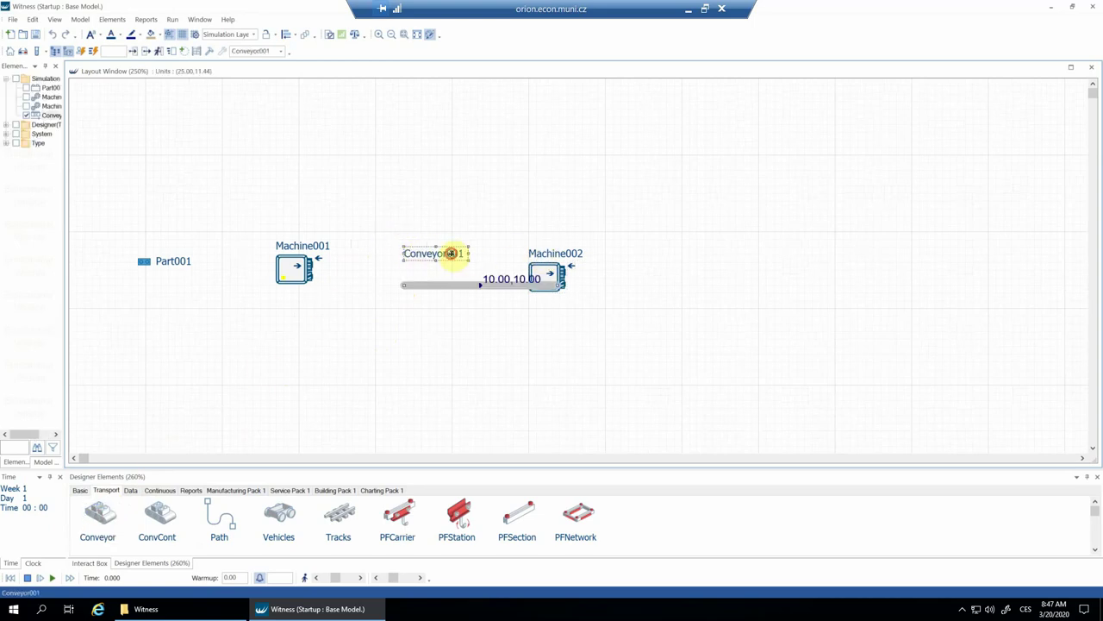
{"action": "left_click_drag", "start_coordinate": [451, 251], "coordinate": [390, 289]}
{"action": "left_click_drag", "start_coordinate": [496, 228], "coordinate": [594, 305]}
{"action": "left_click_drag", "start_coordinate": [575, 251], "coordinate": [660, 220]}
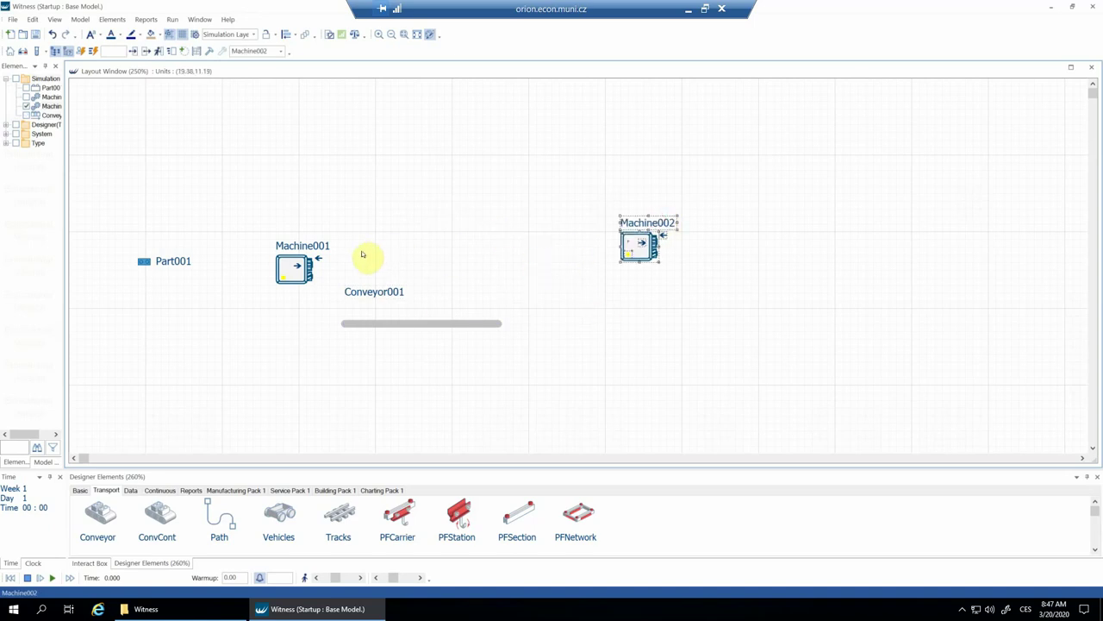
{"action": "left_click_drag", "start_coordinate": [345, 263], "coordinate": [519, 362]}
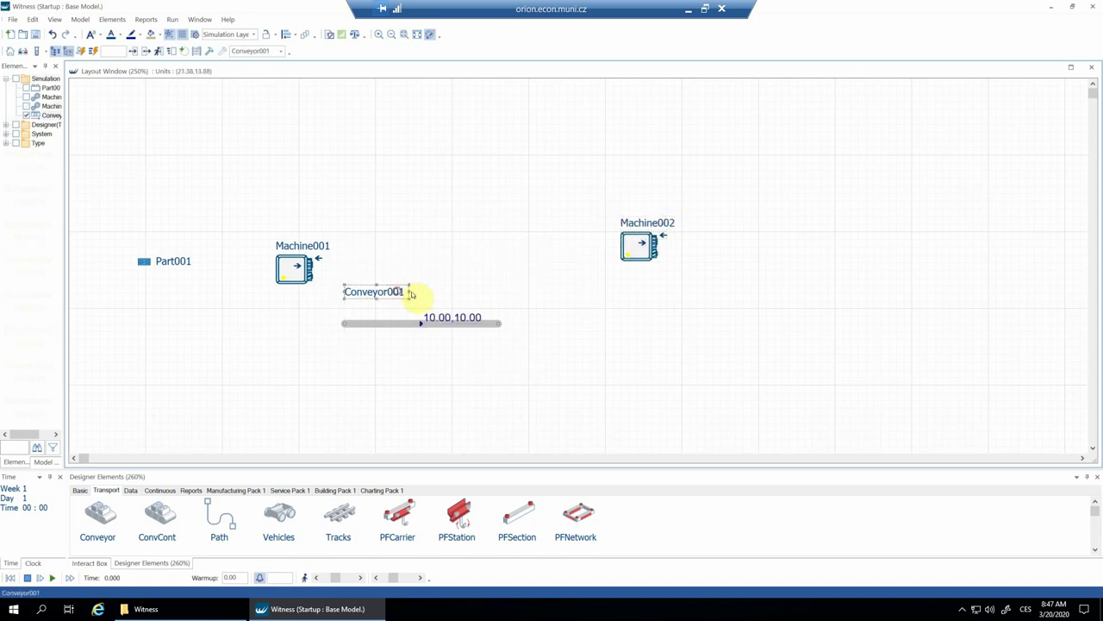
{"action": "left_click_drag", "start_coordinate": [414, 296], "coordinate": [460, 273]}
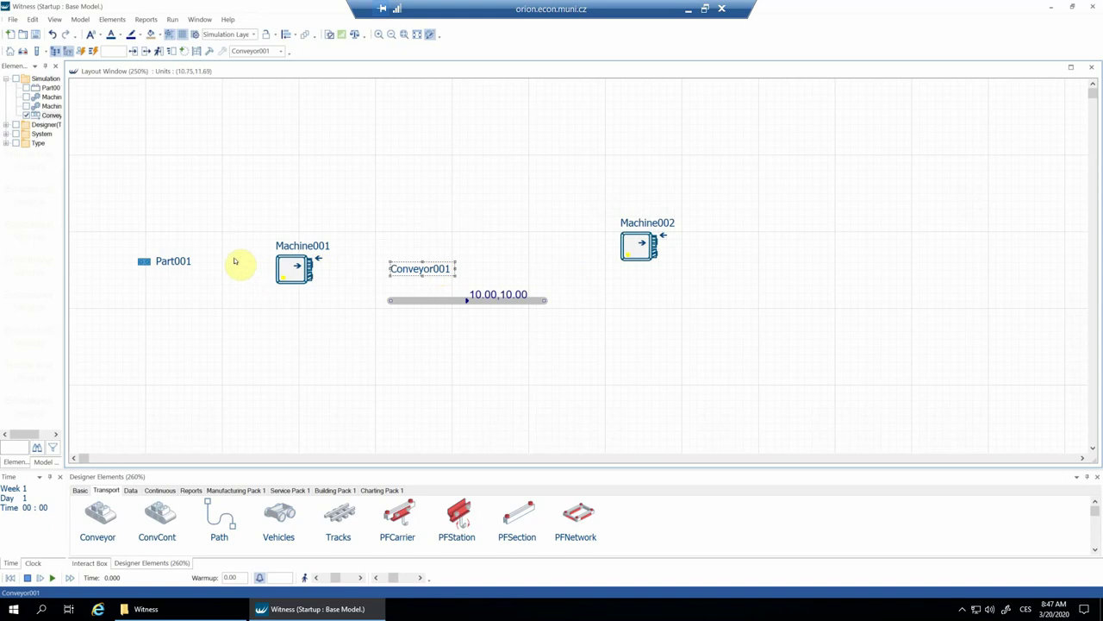
Step: Give Machine001 an input rule that pulls Part001 from the World
{"action": "left_click", "coordinate": [287, 247]}
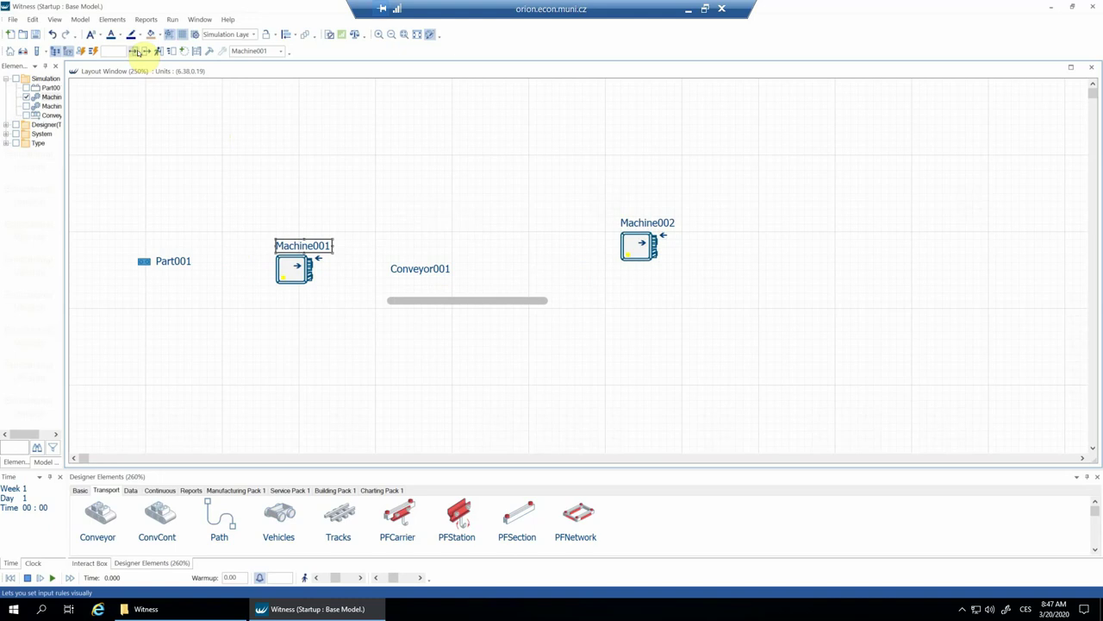
{"action": "left_click", "coordinate": [134, 51]}
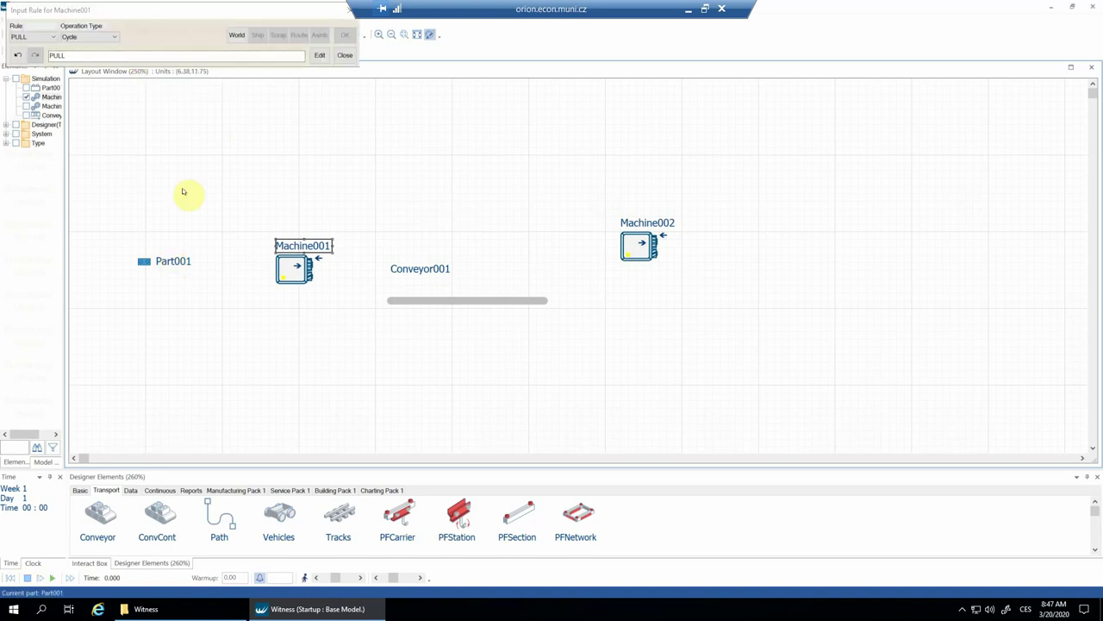
{"action": "left_click", "coordinate": [235, 38]}
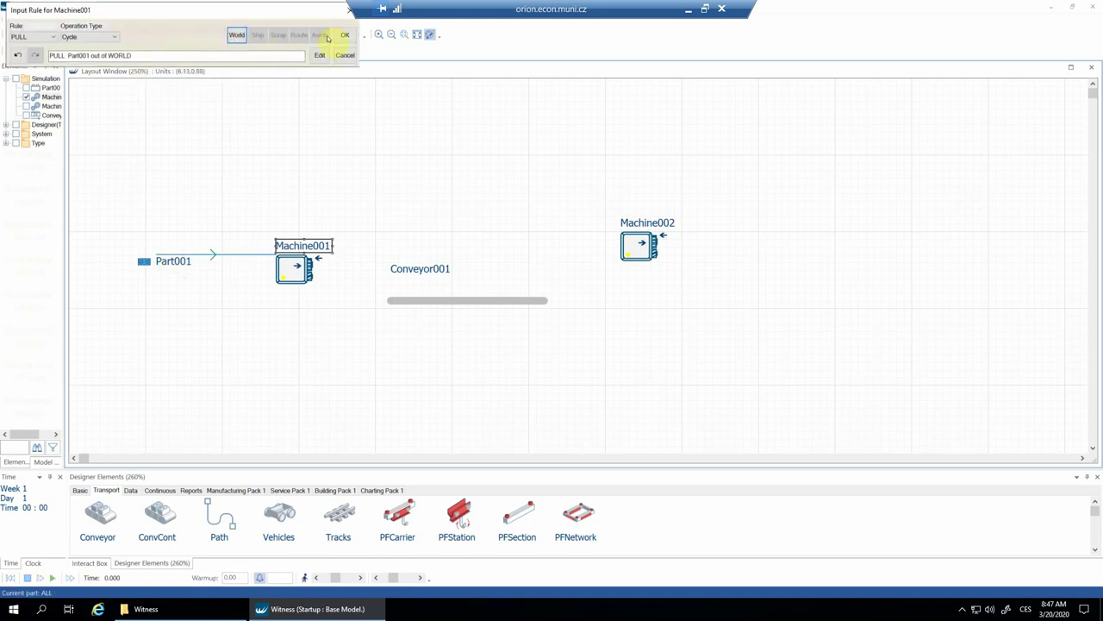
{"action": "left_click", "coordinate": [345, 38]}
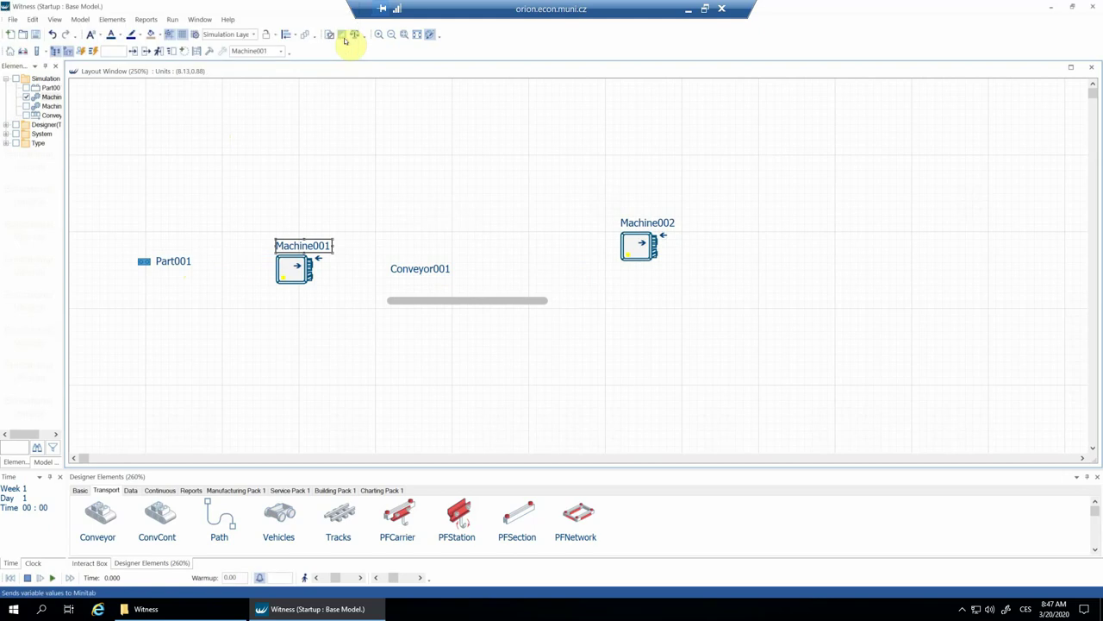
Step: Set Machine001's output rule to push parts to Conveyor001
{"action": "left_click", "coordinate": [146, 52]}
{"action": "left_click", "coordinate": [394, 269]}
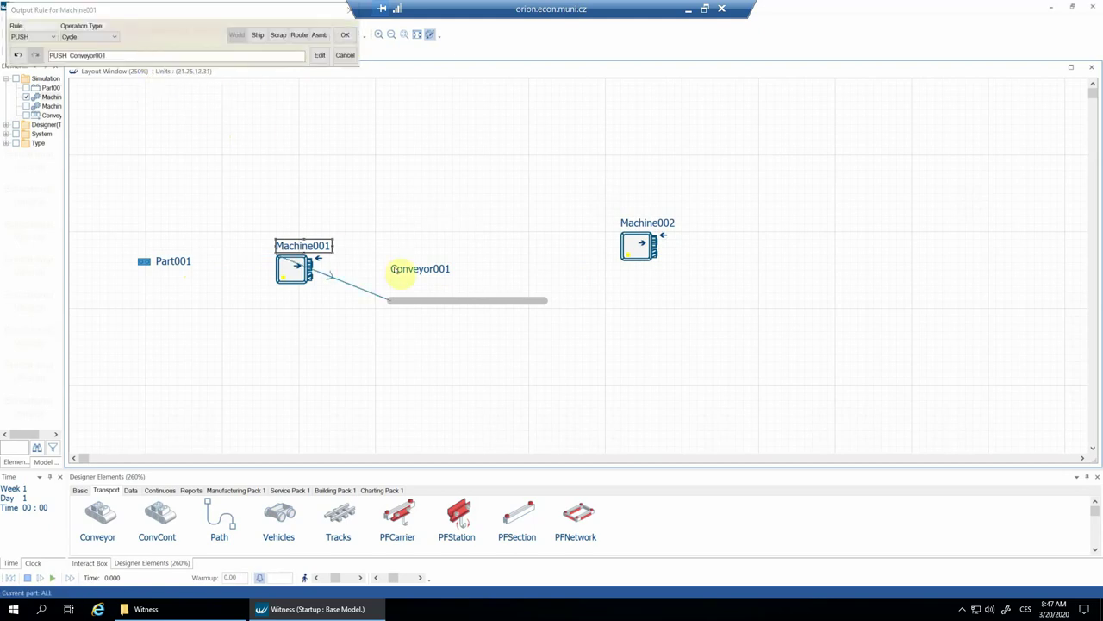
{"action": "left_click", "coordinate": [342, 36]}
{"action": "left_click", "coordinate": [424, 269]}
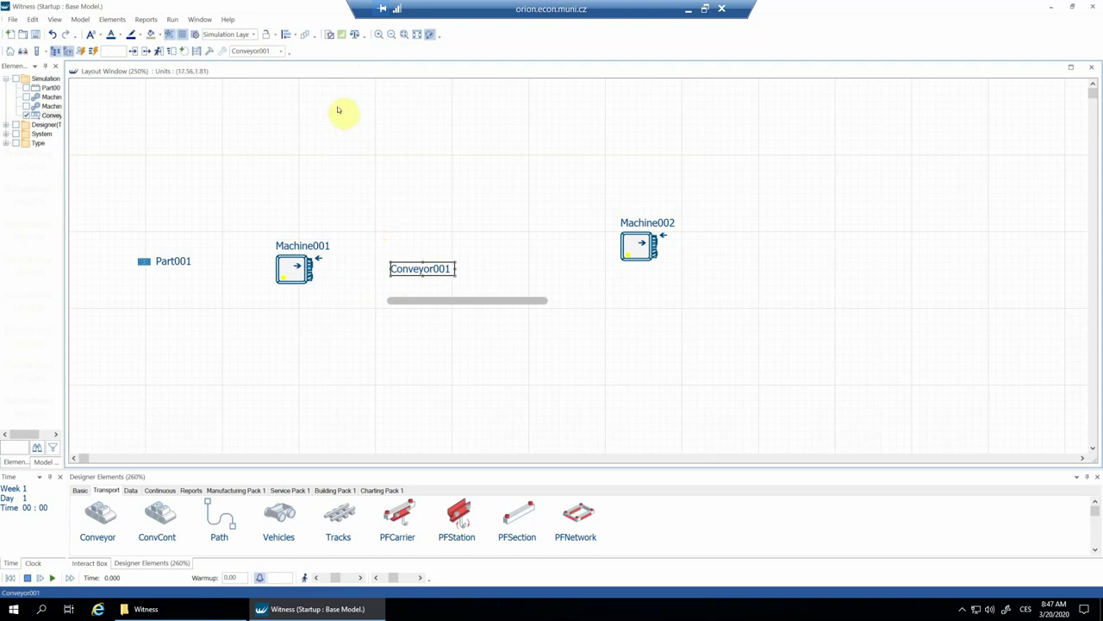
Step: Set Conveyor001's output rule to push parts to Machine002
{"action": "left_click", "coordinate": [146, 51]}
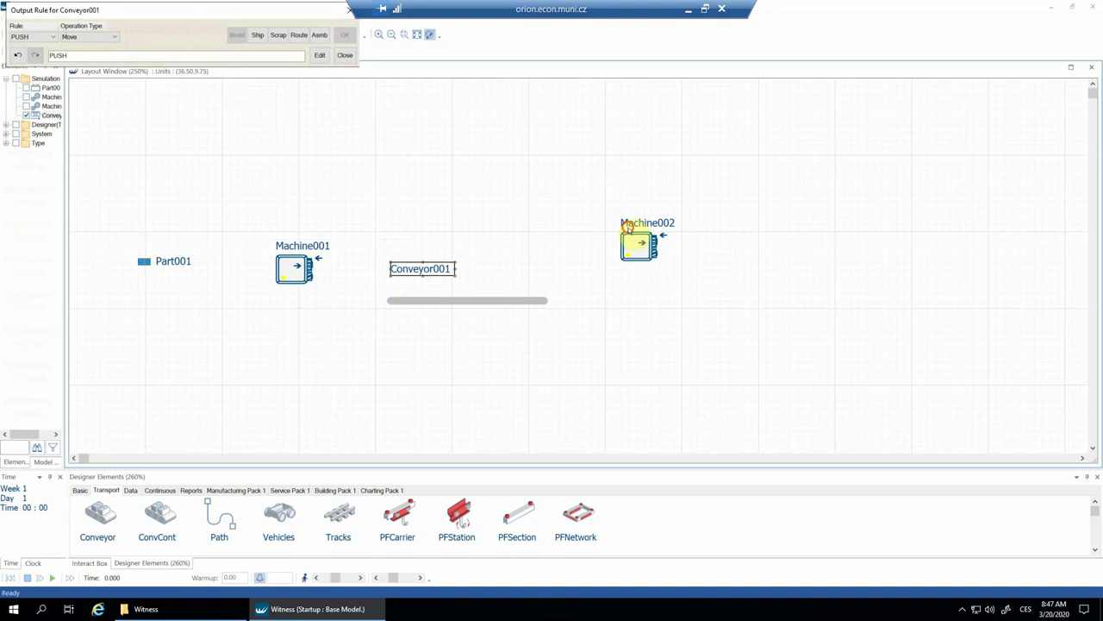
{"action": "left_click", "coordinate": [627, 225]}
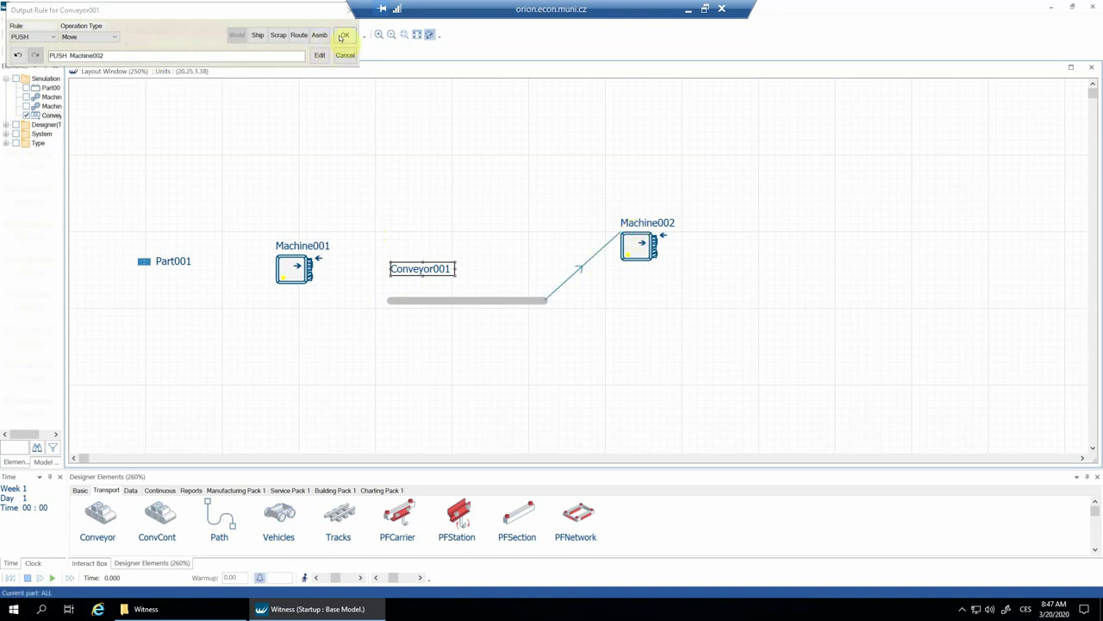
{"action": "left_click", "coordinate": [342, 36]}
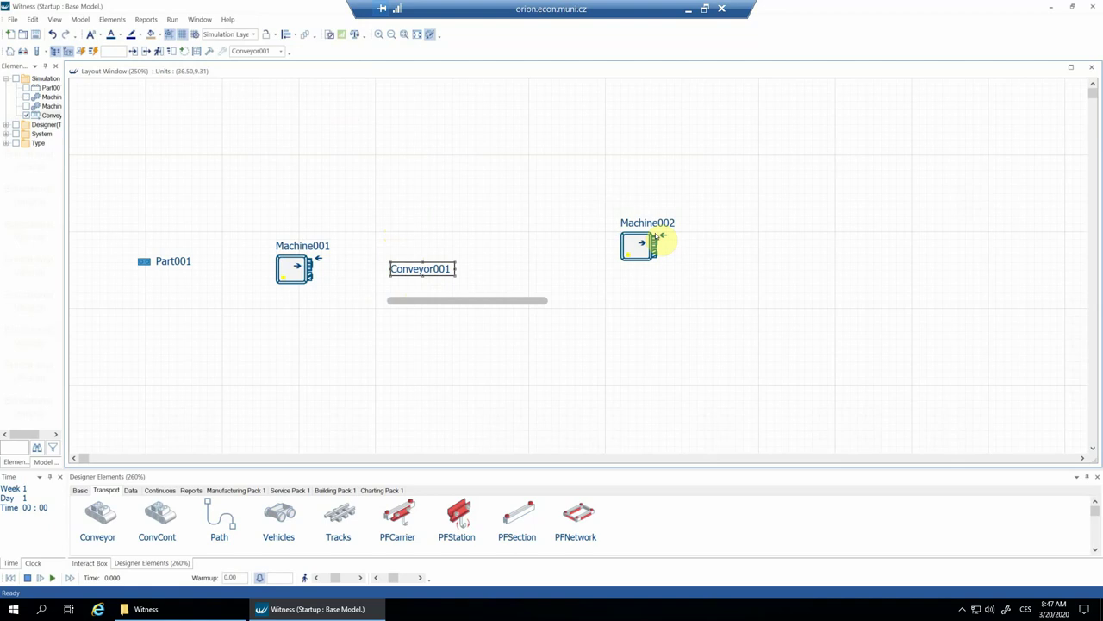
Step: Set Machine002's output rule to Ship finished parts out of the model
{"action": "left_click", "coordinate": [651, 226]}
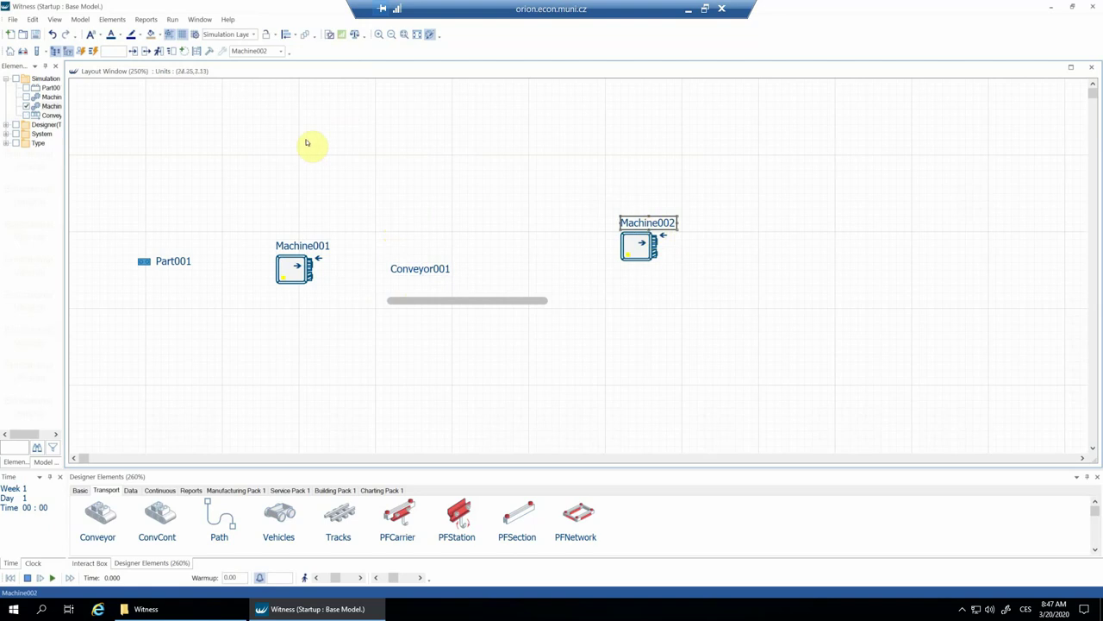
{"action": "left_click", "coordinate": [147, 52]}
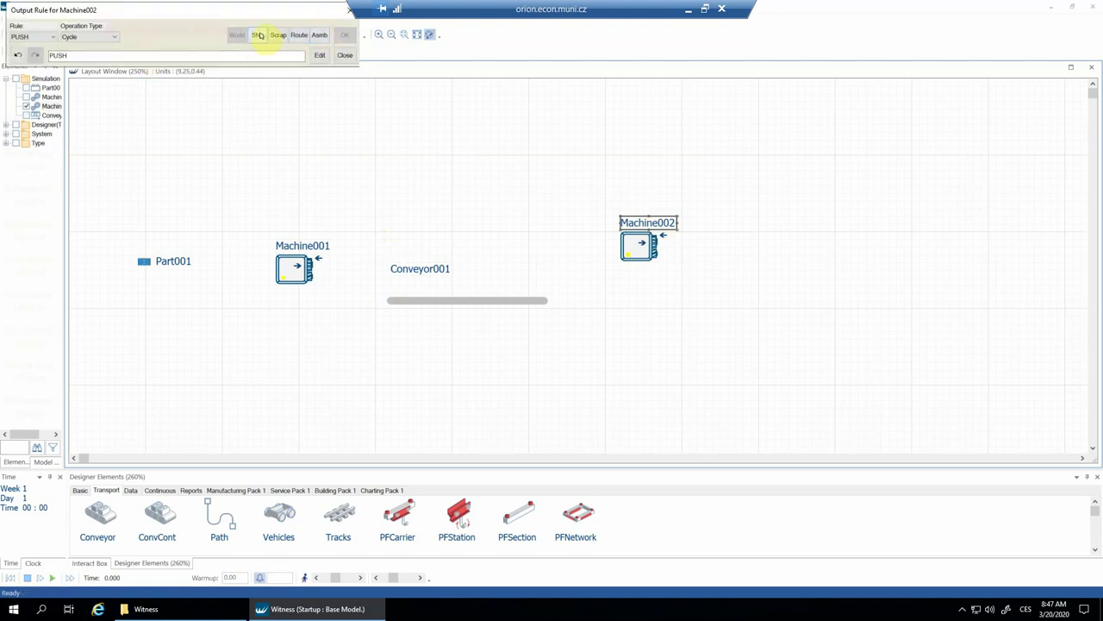
{"action": "left_click", "coordinate": [259, 36]}
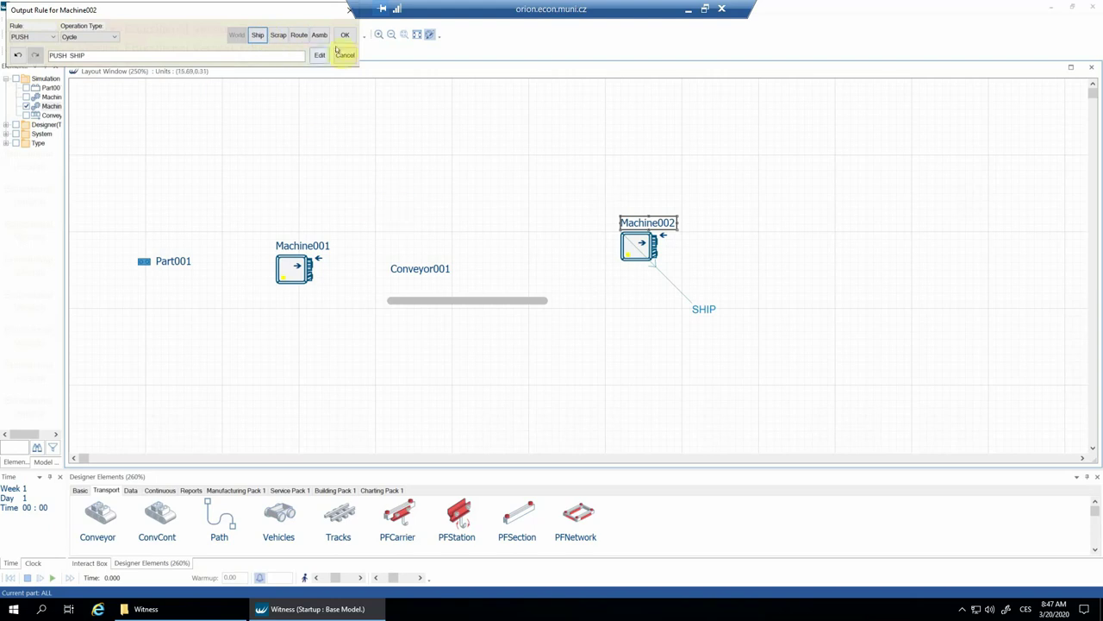
{"action": "left_click", "coordinate": [345, 35]}
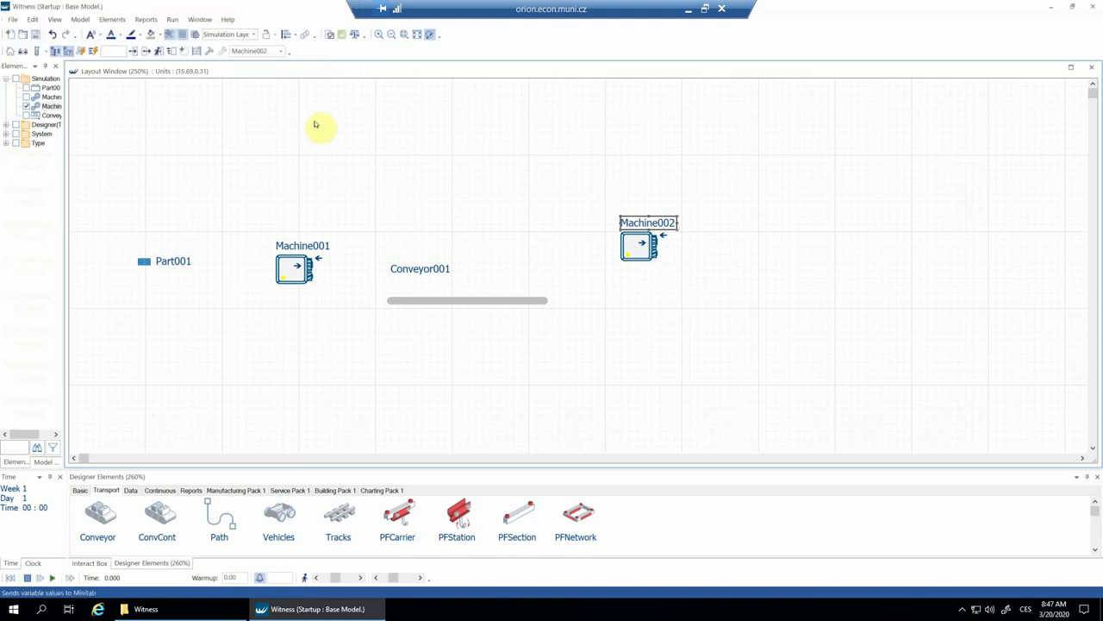
Step: Show flow arrows with Label Rules ticked, then open Part001's Detail dialog
{"action": "left_click", "coordinate": [54, 21]}
{"action": "left_click", "coordinate": [82, 262]}
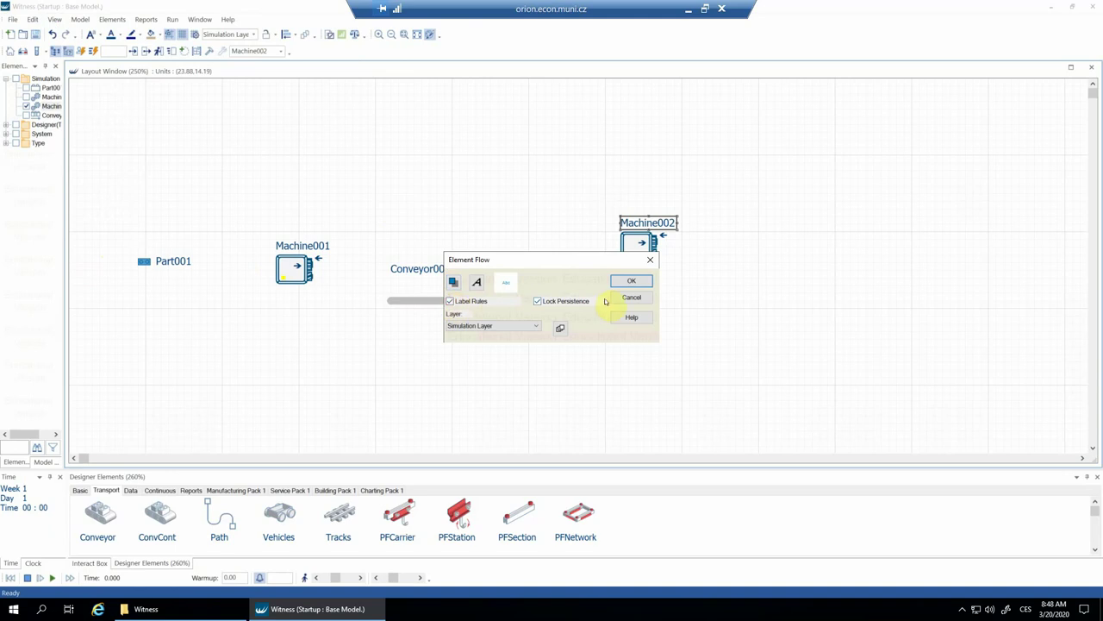
{"action": "left_click", "coordinate": [628, 280]}
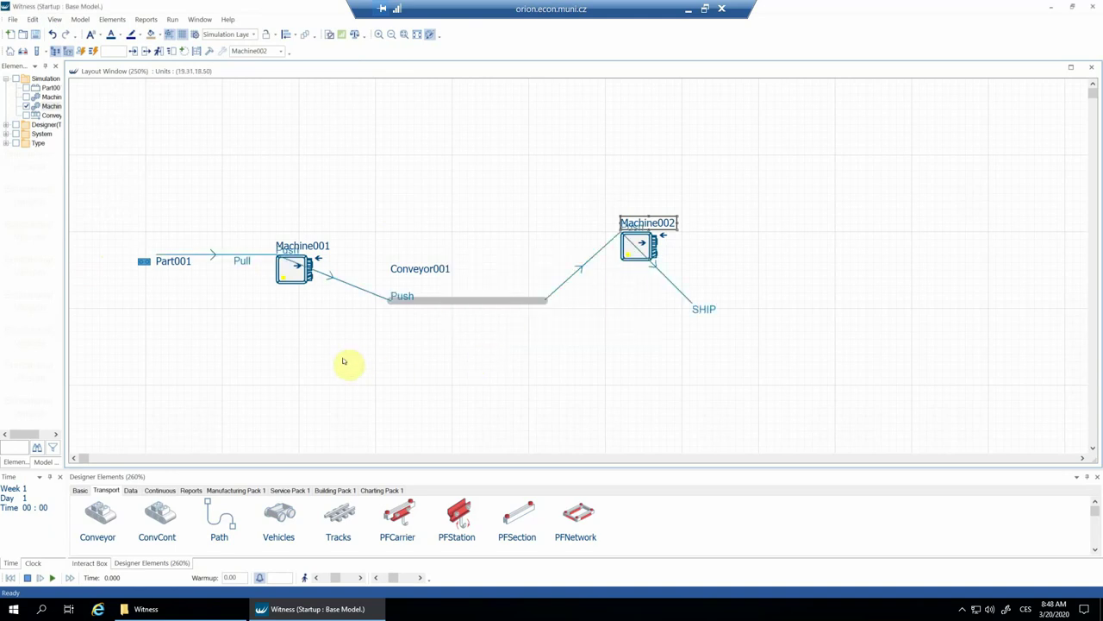
{"action": "double_click", "coordinate": [177, 264]}
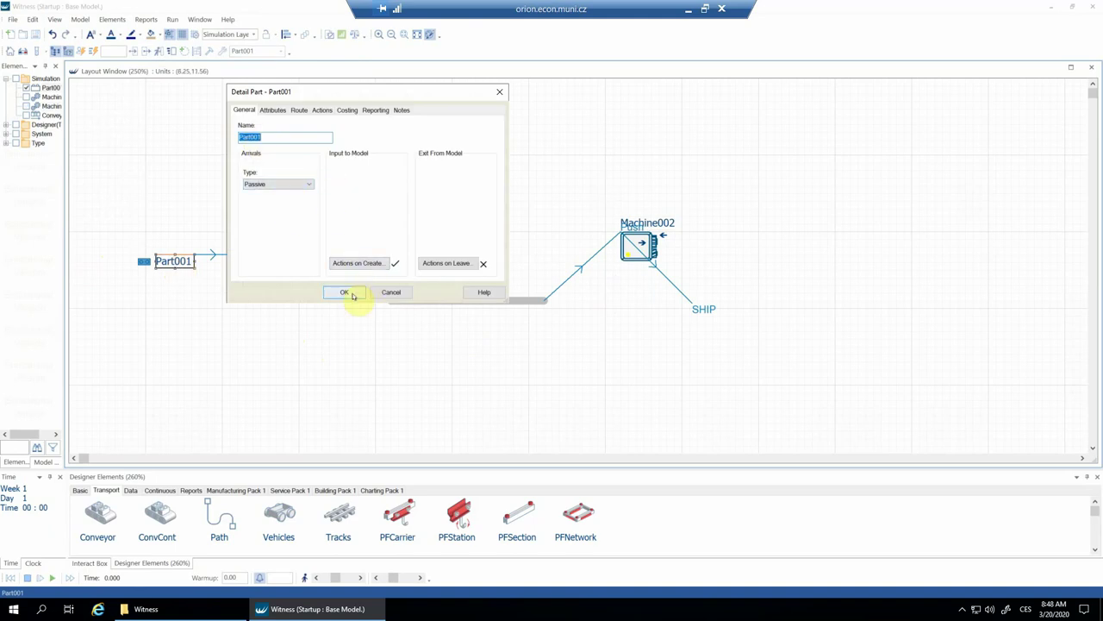
Step: Close Part001's details and set Machine001's cycle time to 1
{"action": "left_click", "coordinate": [351, 294]}
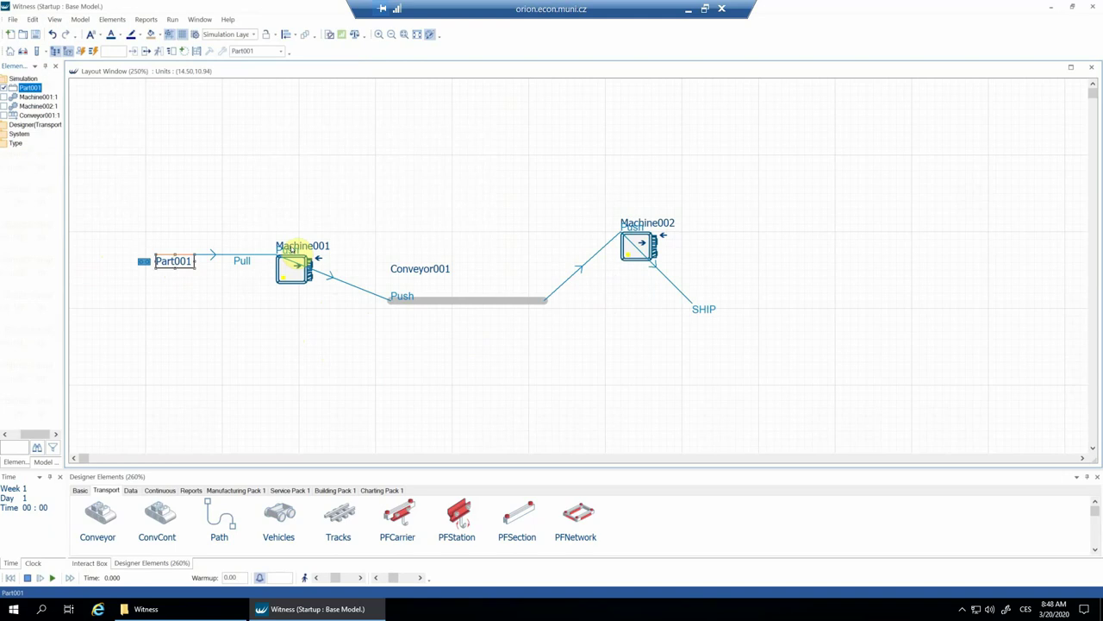
{"action": "double_click", "coordinate": [292, 252]}
{"action": "left_click", "coordinate": [500, 280]}
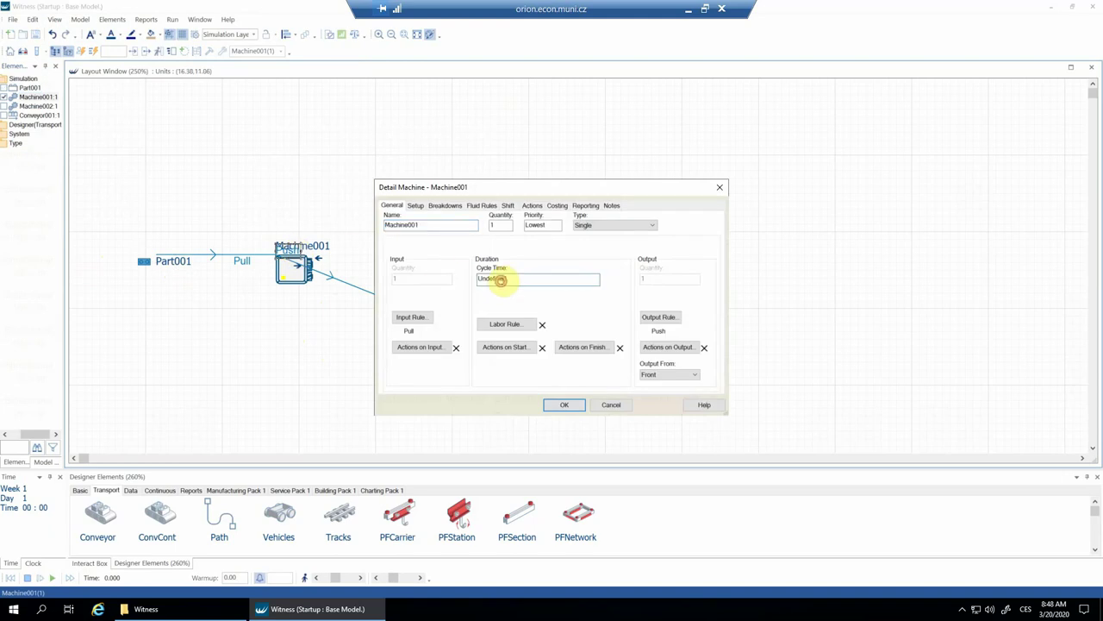
{"action": "double_click", "coordinate": [500, 279]}
{"action": "type", "text": "1"}
{"action": "left_click", "coordinate": [552, 401]}
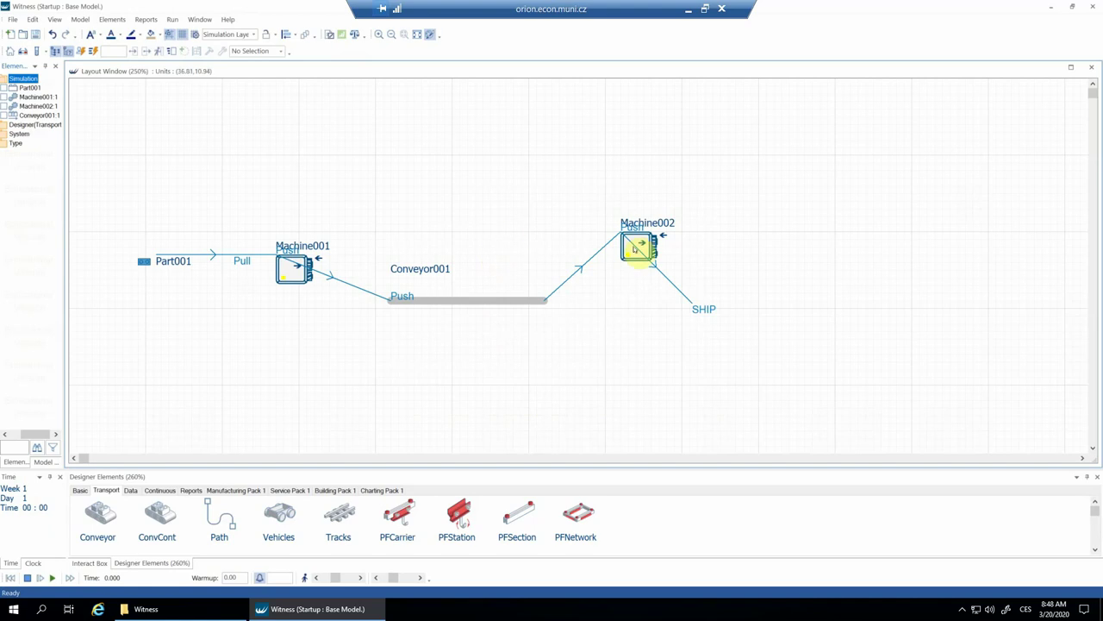
Step: Set Machine002's cycle time to 10
{"action": "double_click", "coordinate": [635, 248]}
{"action": "double_click", "coordinate": [511, 279]}
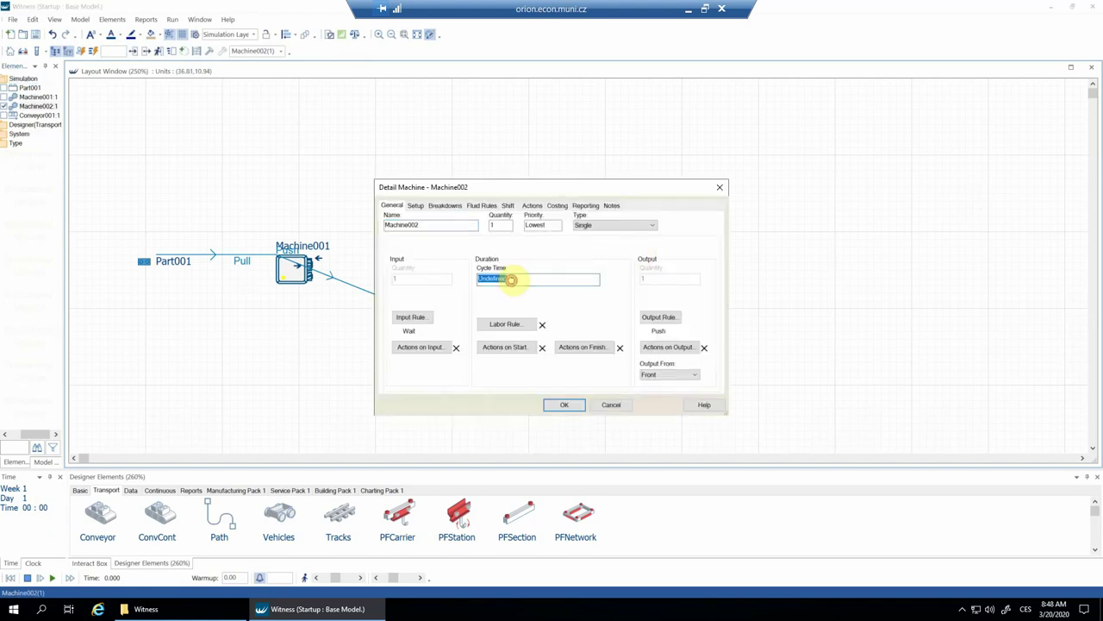
{"action": "type", "text": "10"}
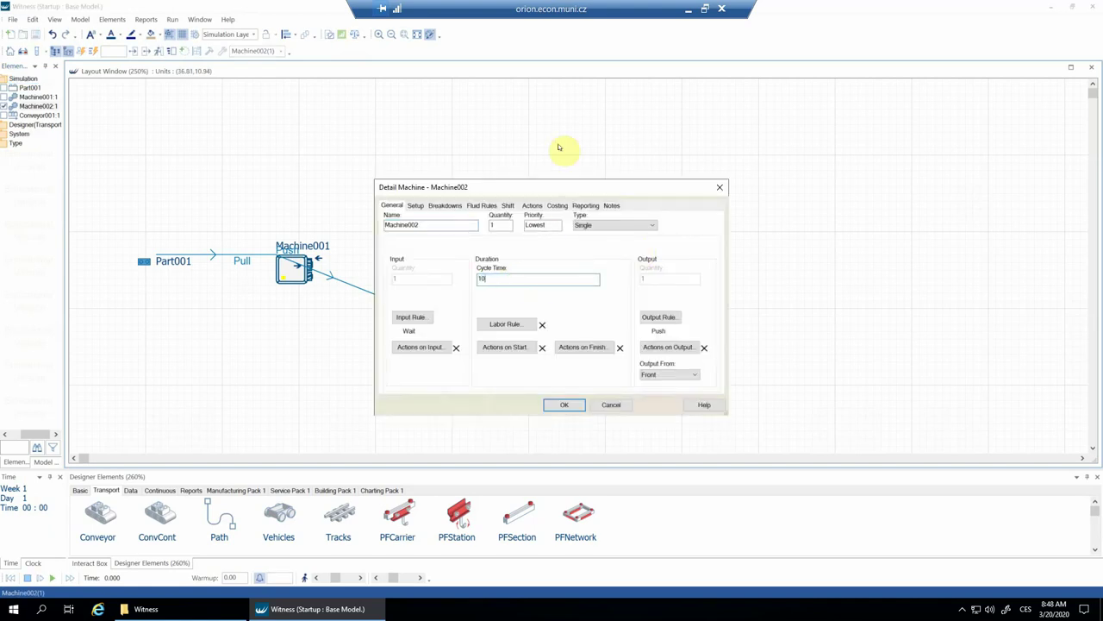
{"action": "left_click", "coordinate": [556, 404]}
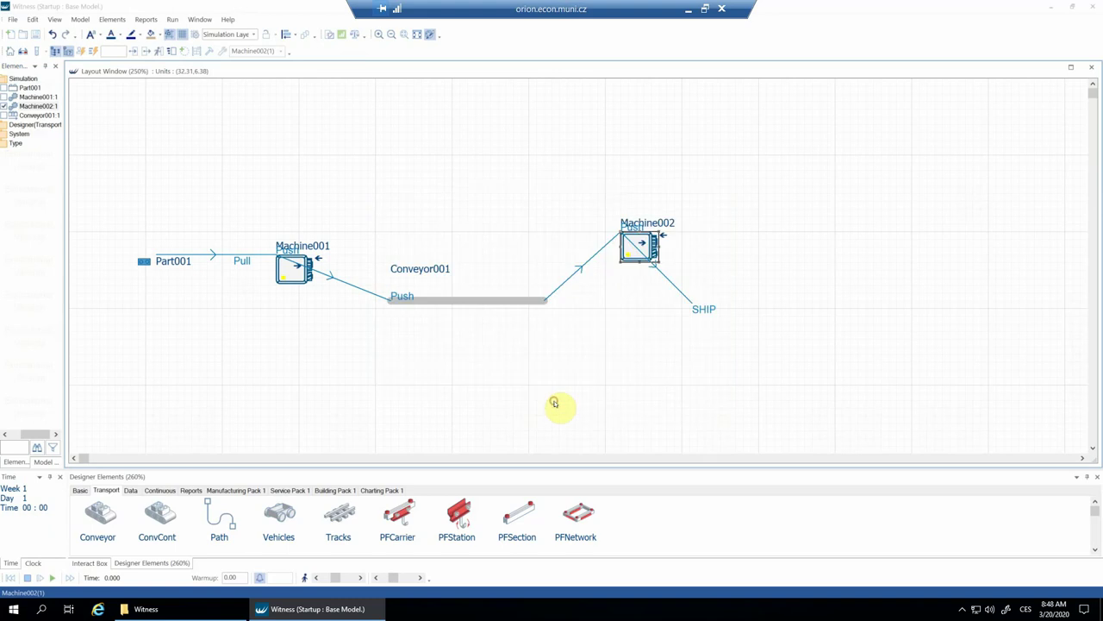
Step: Open Conveyor001's Detail Conveyor dialog showing an Indexed Queuing conveyor 20 parts long
{"action": "left_click", "coordinate": [411, 322]}
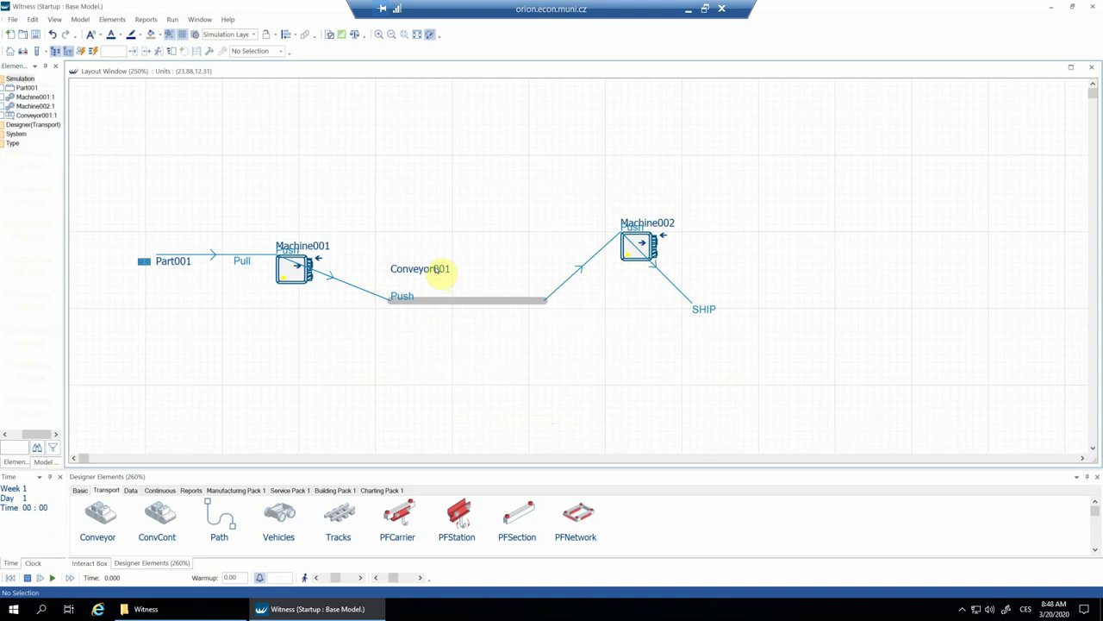
{"action": "double_click", "coordinate": [439, 269]}
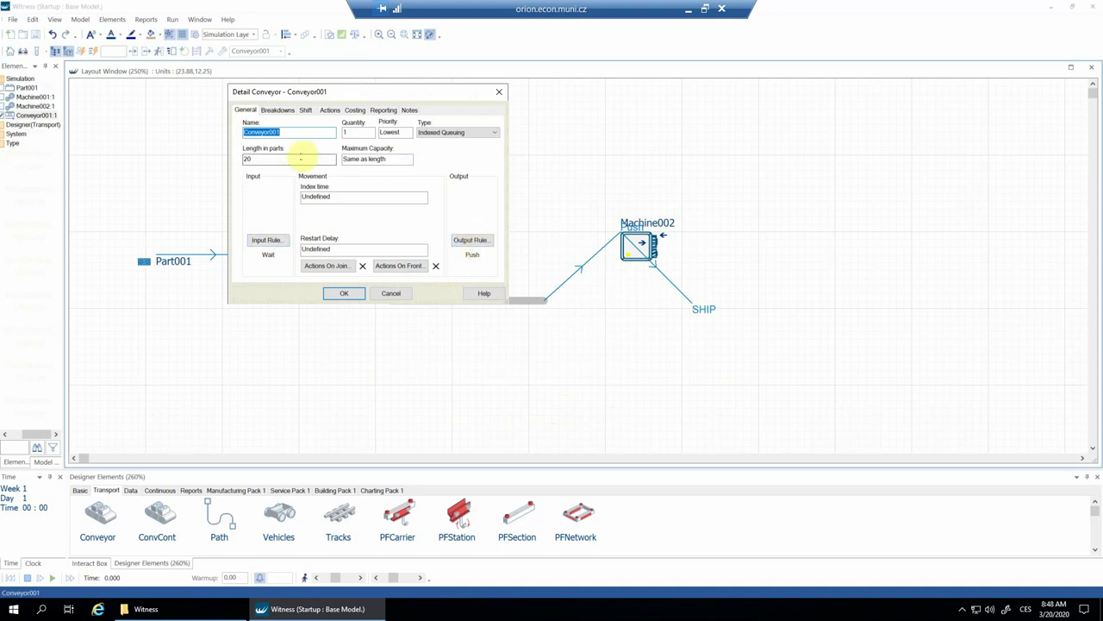
{"action": "left_click", "coordinate": [291, 134]}
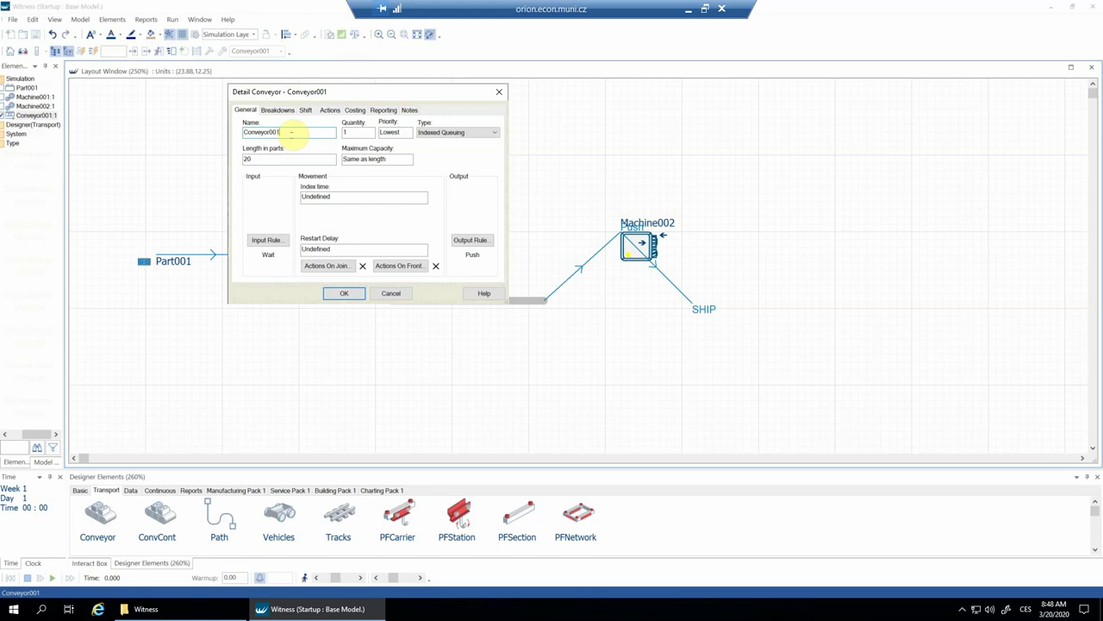
{"action": "double_click", "coordinate": [247, 159]}
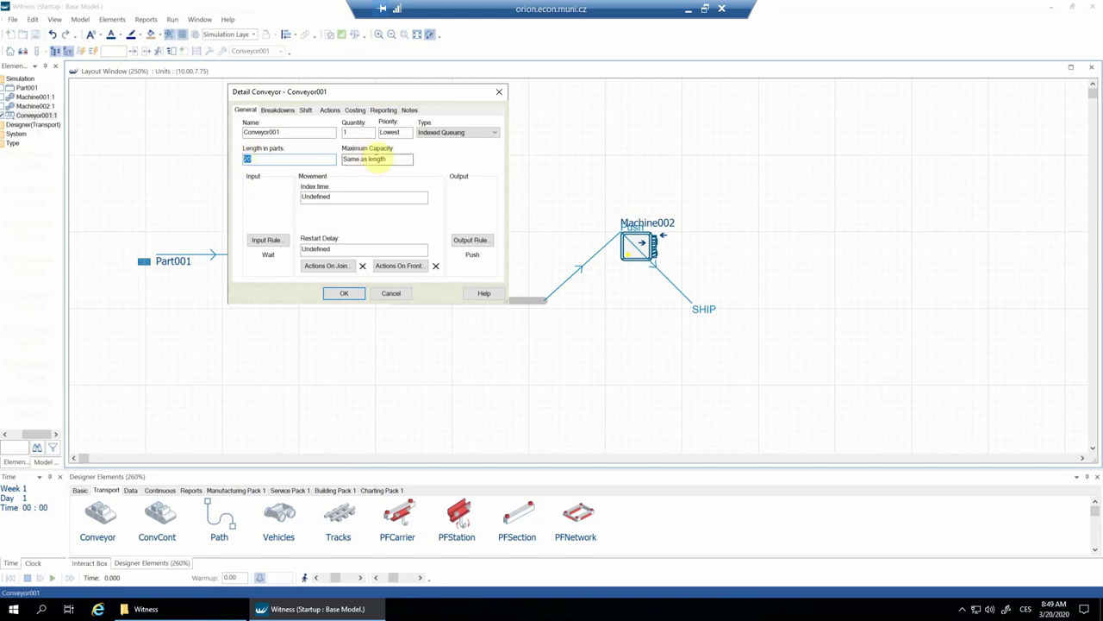
Step: Replace Conveyor001's Same as length maximum capacity with 10
{"action": "left_click", "coordinate": [398, 157]}
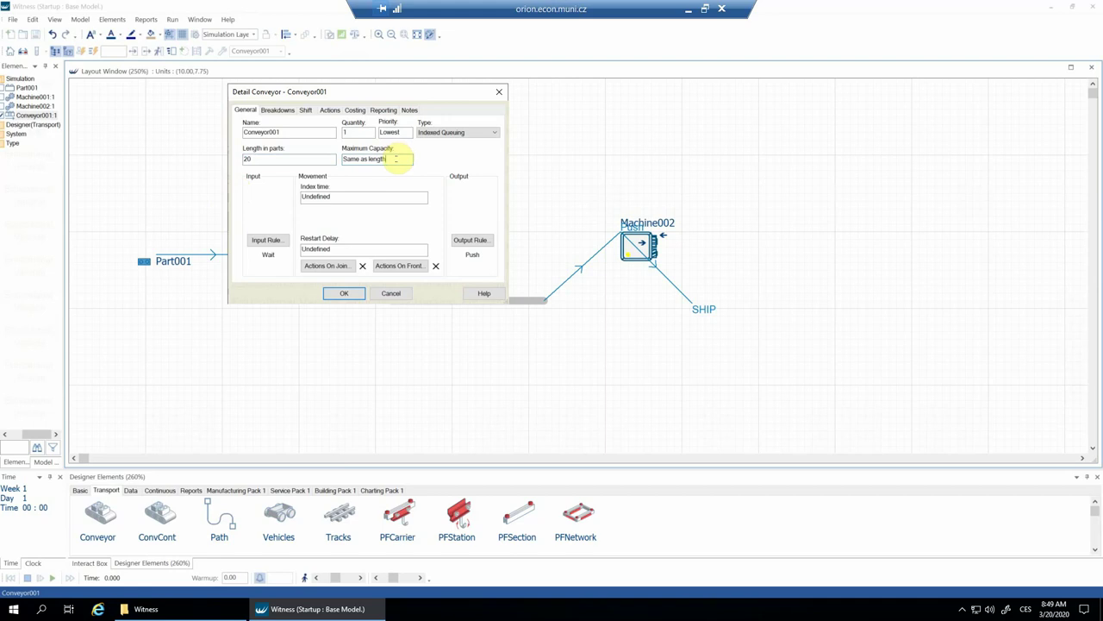
{"action": "left_click_drag", "start_coordinate": [394, 159], "coordinate": [330, 152]}
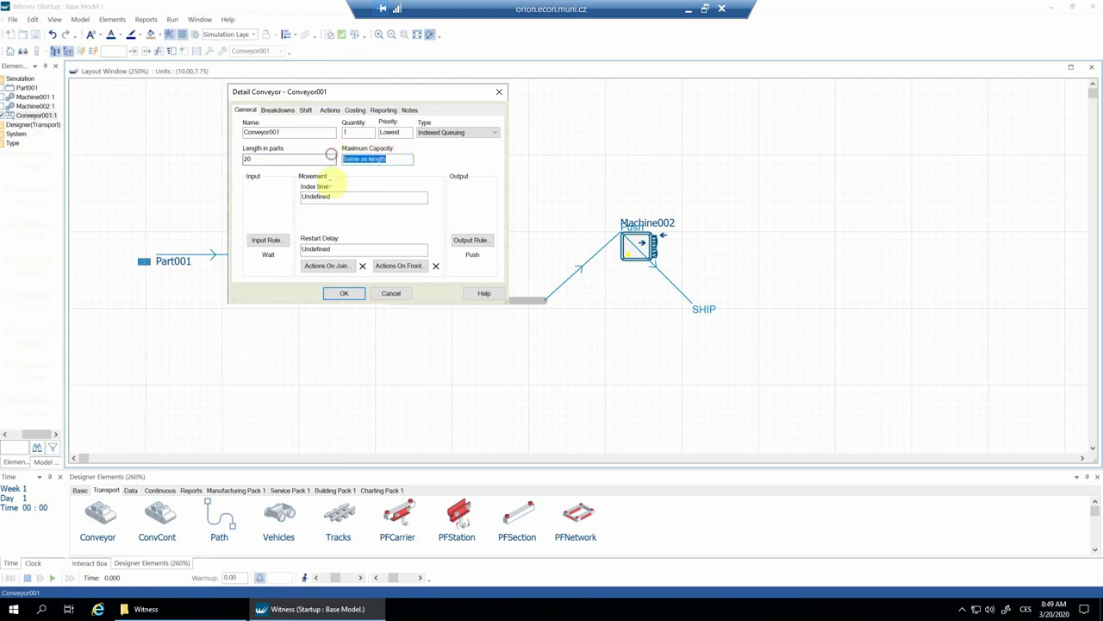
{"action": "type", "text": "10"}
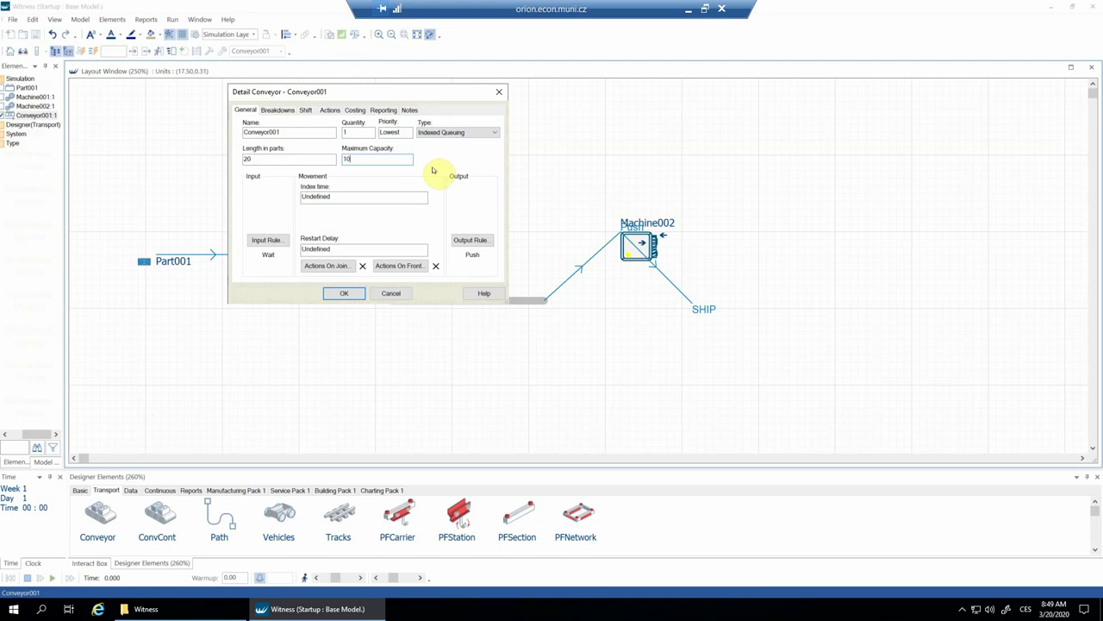
Step: Set Conveyor001's index time to 5, leaving the length at 20 parts
{"action": "left_click", "coordinate": [330, 197]}
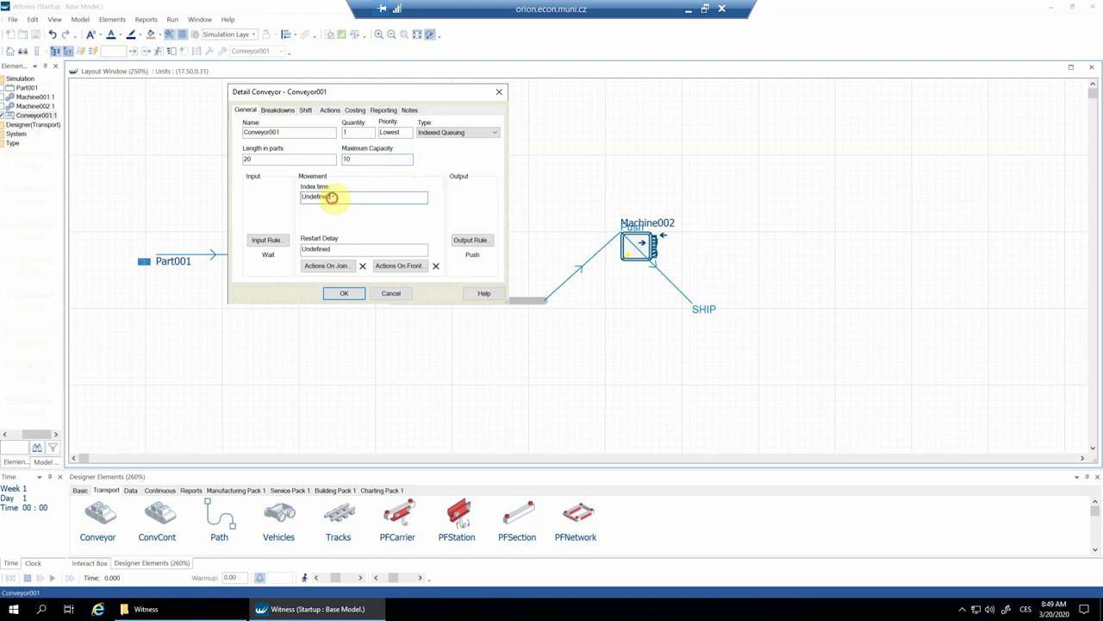
{"action": "left_click_drag", "start_coordinate": [330, 197], "coordinate": [293, 196]}
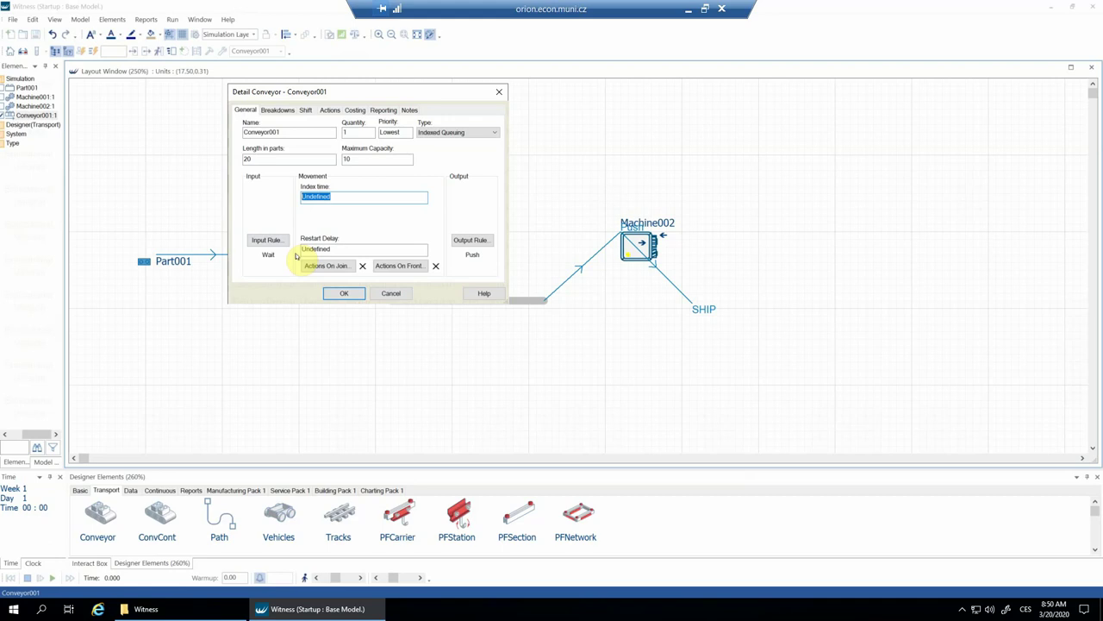
{"action": "type", "text": "1"}
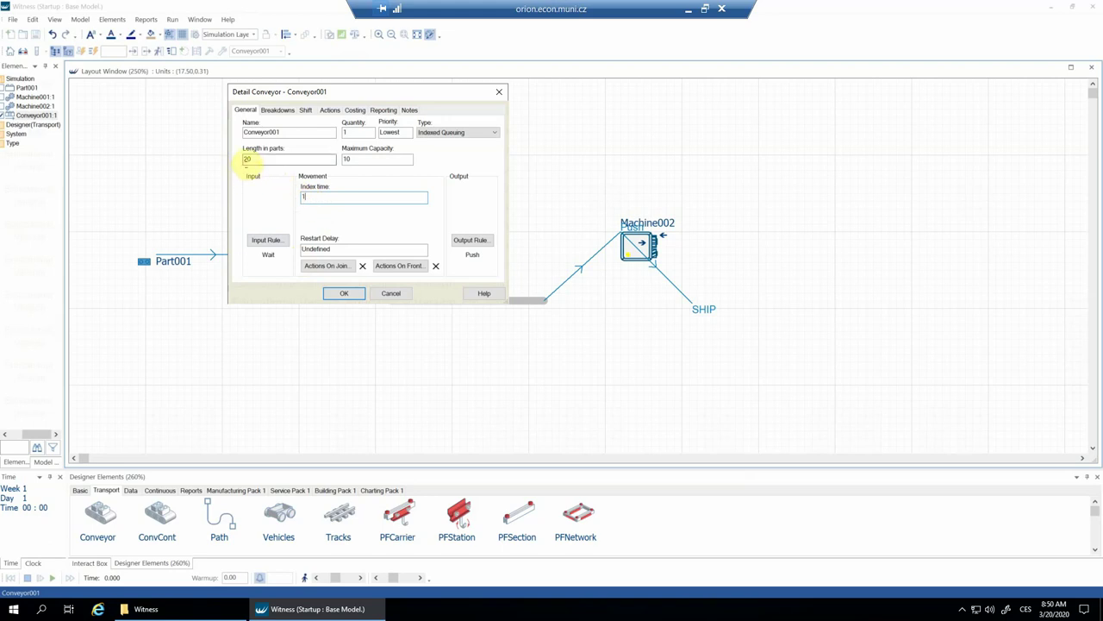
{"action": "left_click_drag", "start_coordinate": [251, 160], "coordinate": [239, 159]}
{"action": "left_click", "coordinate": [247, 158]}
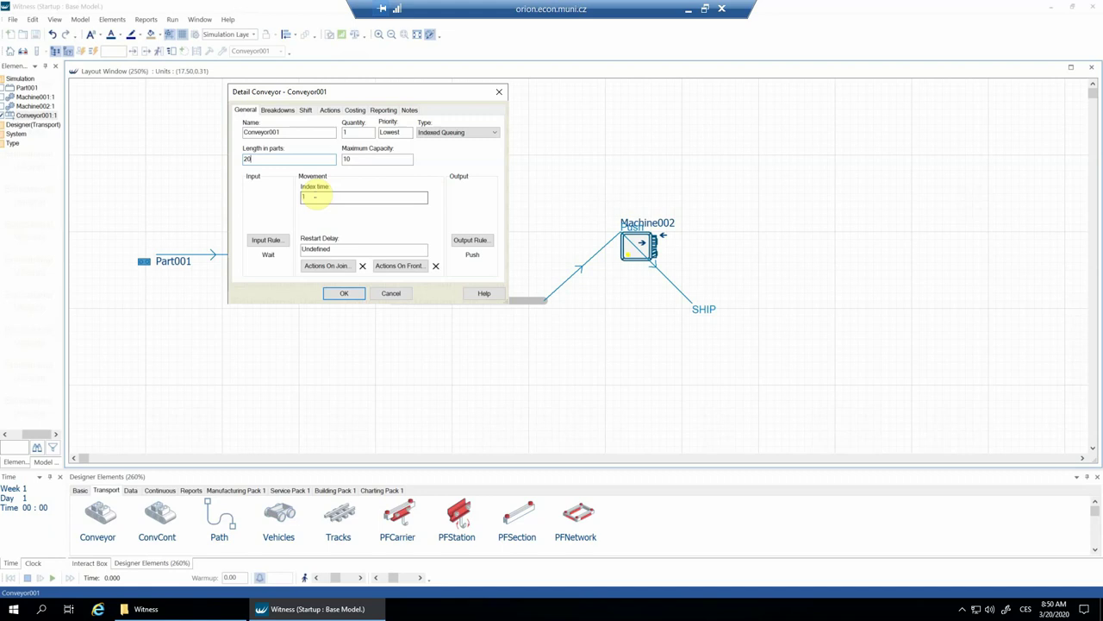
{"action": "left_click", "coordinate": [303, 196]}
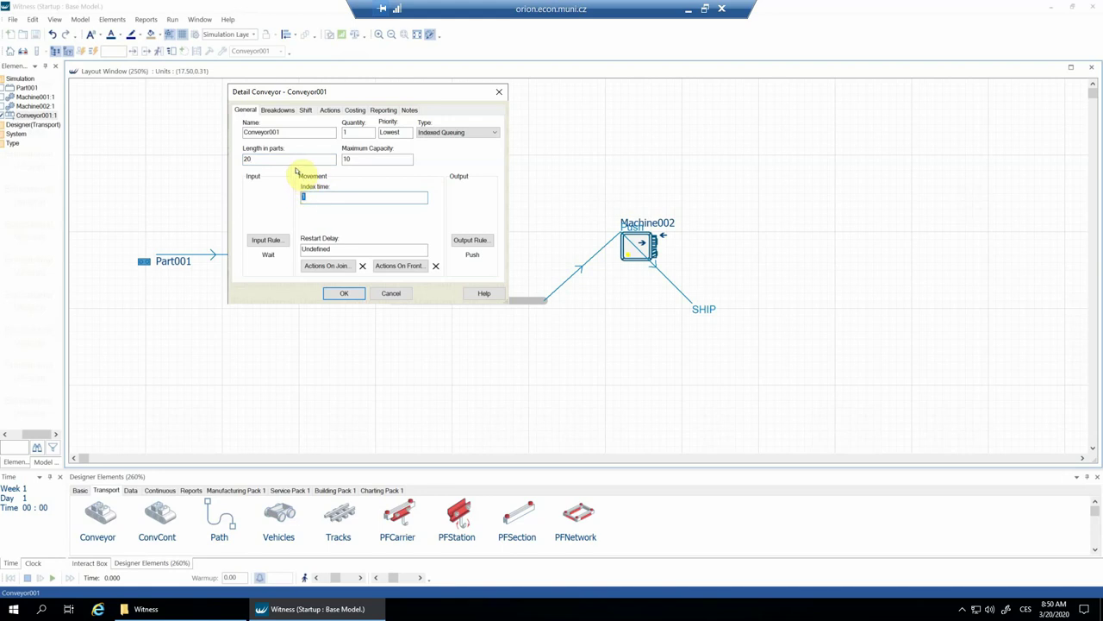
{"action": "type", "text": "5"}
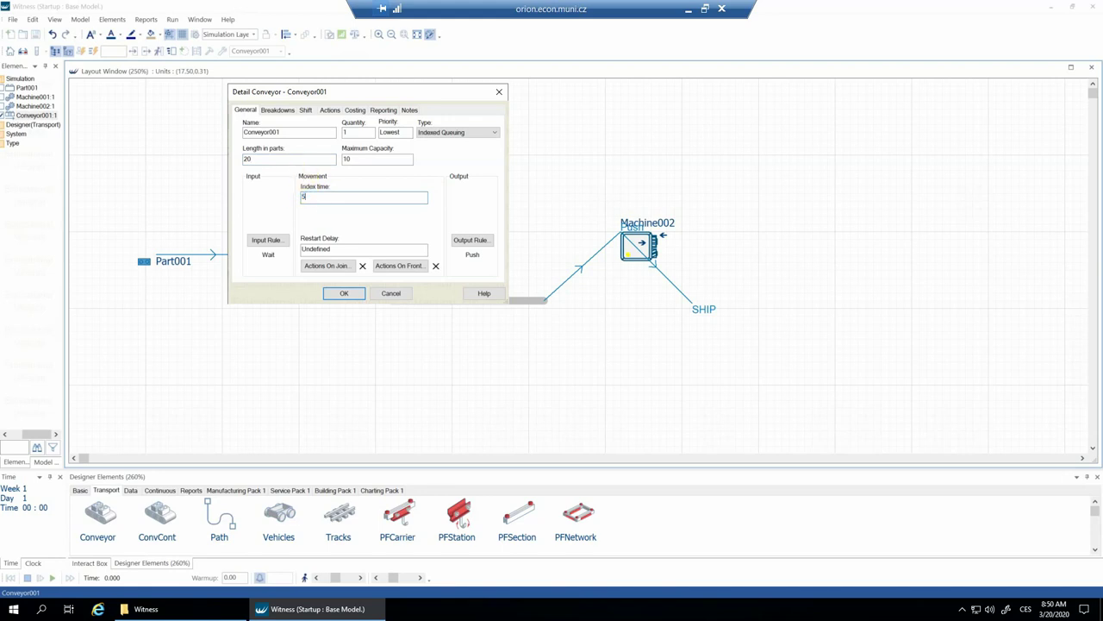
Step: Change Conveyor001's index time from 5 to 0.2
{"action": "left_click", "coordinate": [247, 159]}
{"action": "double_click", "coordinate": [248, 159]}
{"action": "left_click", "coordinate": [312, 198]}
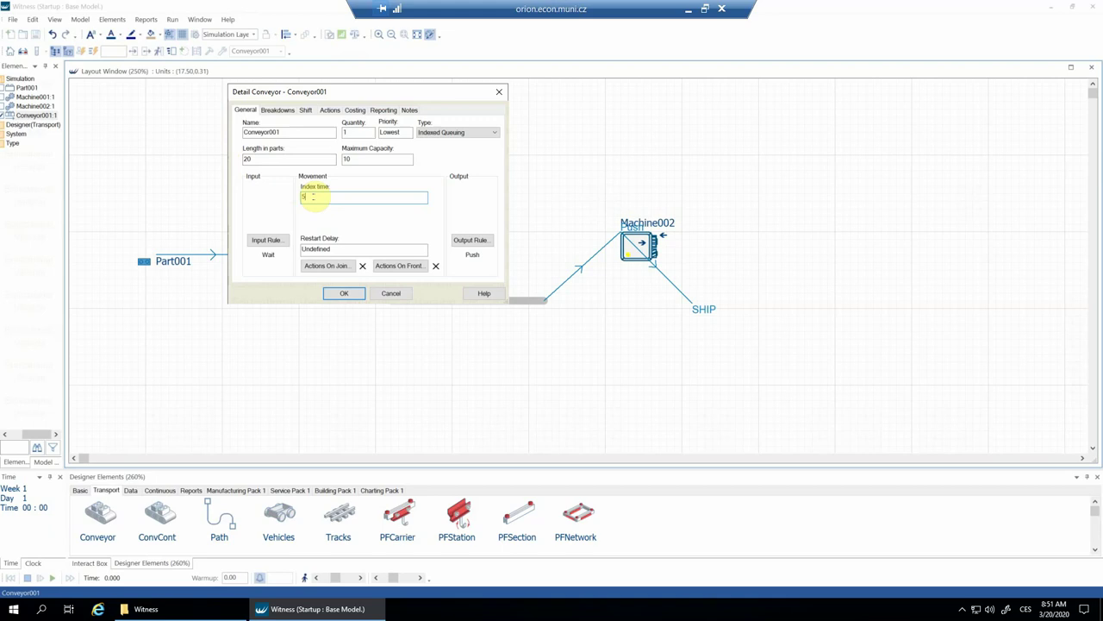
{"action": "double_click", "coordinate": [303, 197]}
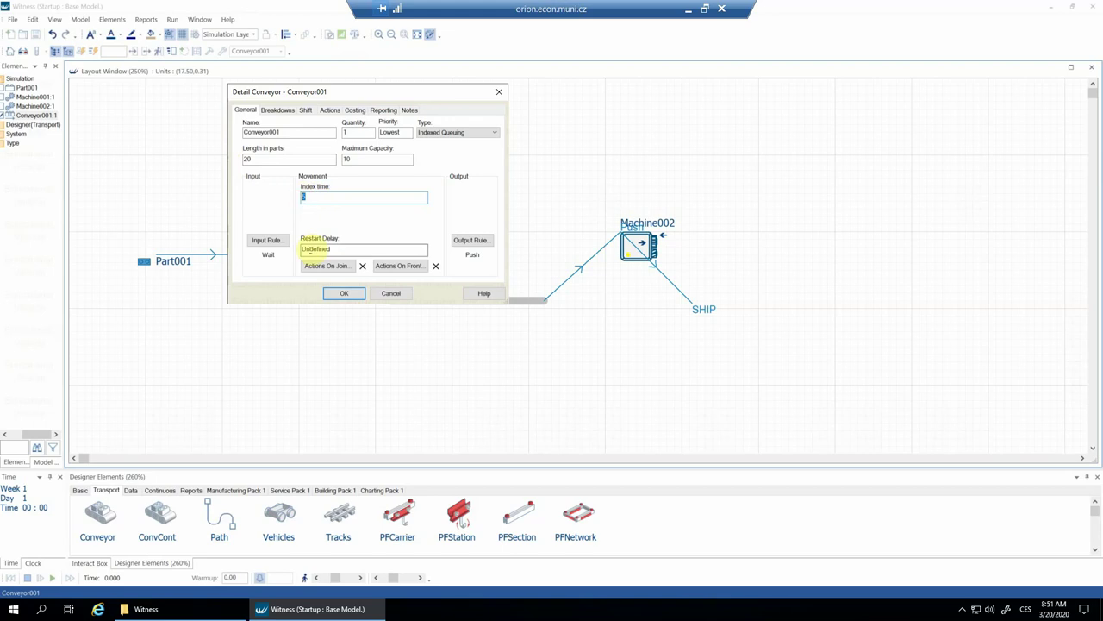
{"action": "type", "text": "0.2"}
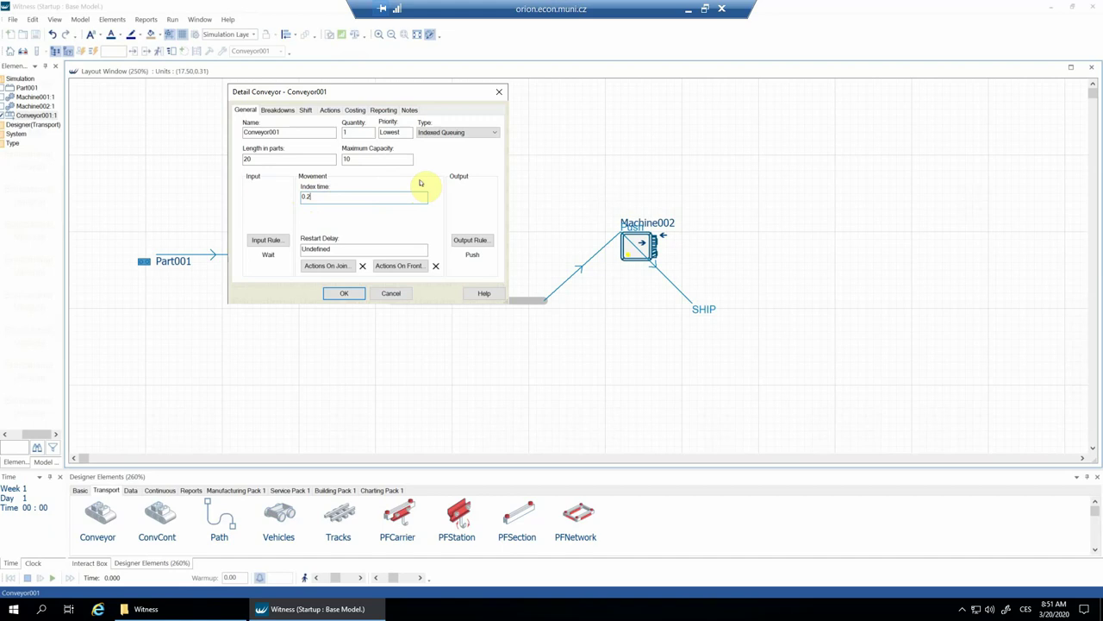
Step: Browse Conveyor001's type list, leaving it on Indexed Queuing, then reopen the list
{"action": "left_click", "coordinate": [484, 136]}
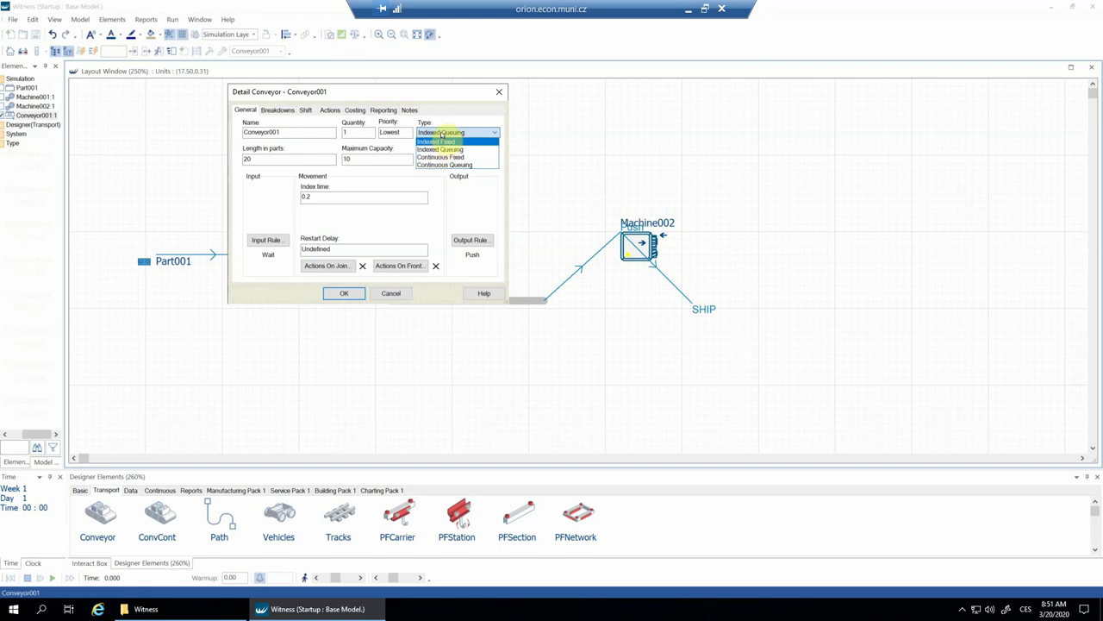
{"action": "left_click", "coordinate": [442, 133]}
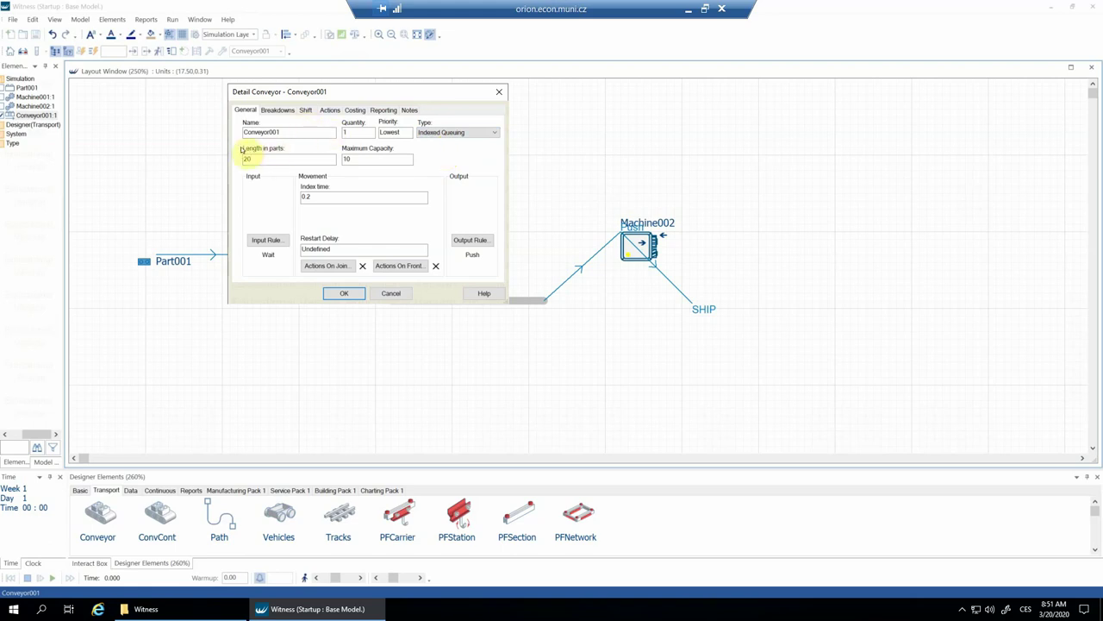
{"action": "left_click", "coordinate": [425, 134]}
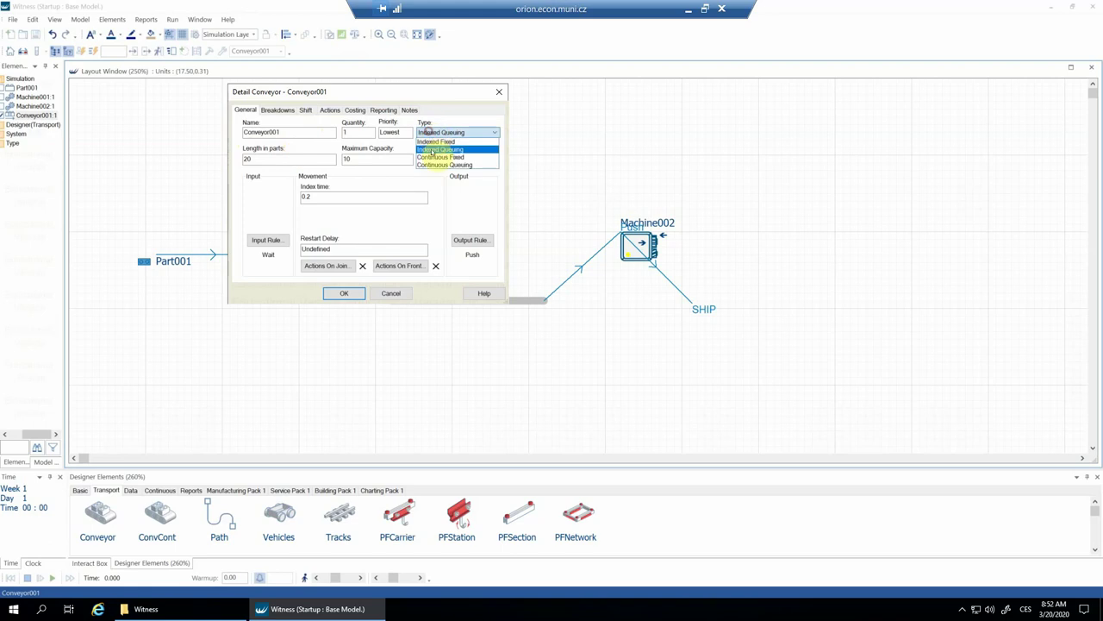
Step: Settle Conveyor001 on Indexed Fixed after briefly trying Indexed Queuing, confirm with OK, and deselect it
{"action": "left_click", "coordinate": [471, 141]}
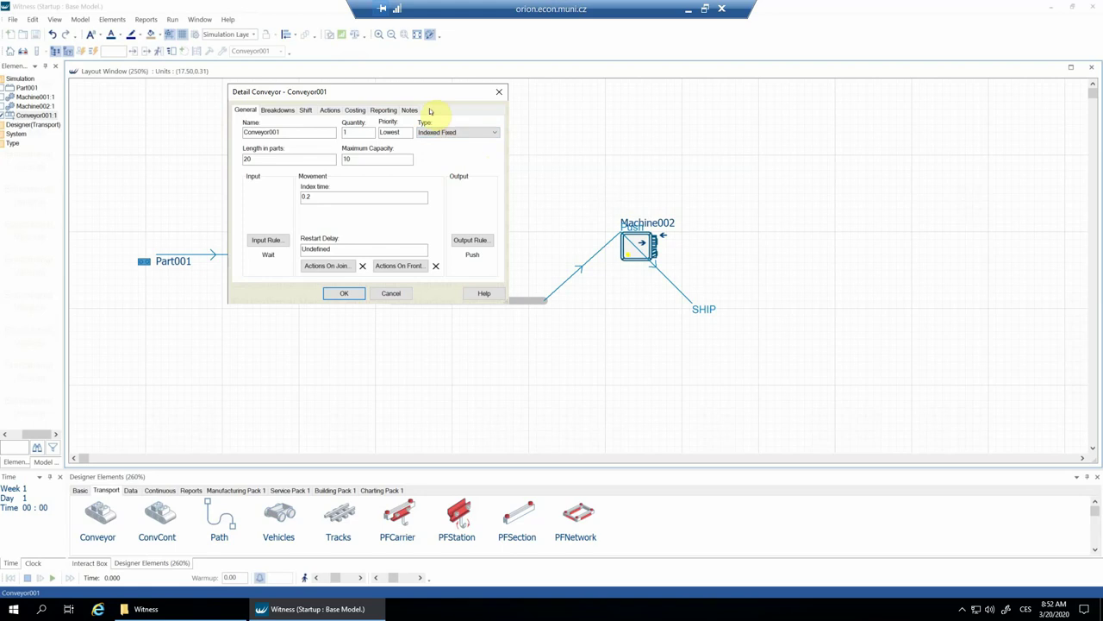
{"action": "left_click_drag", "start_coordinate": [421, 92], "coordinate": [409, 36]}
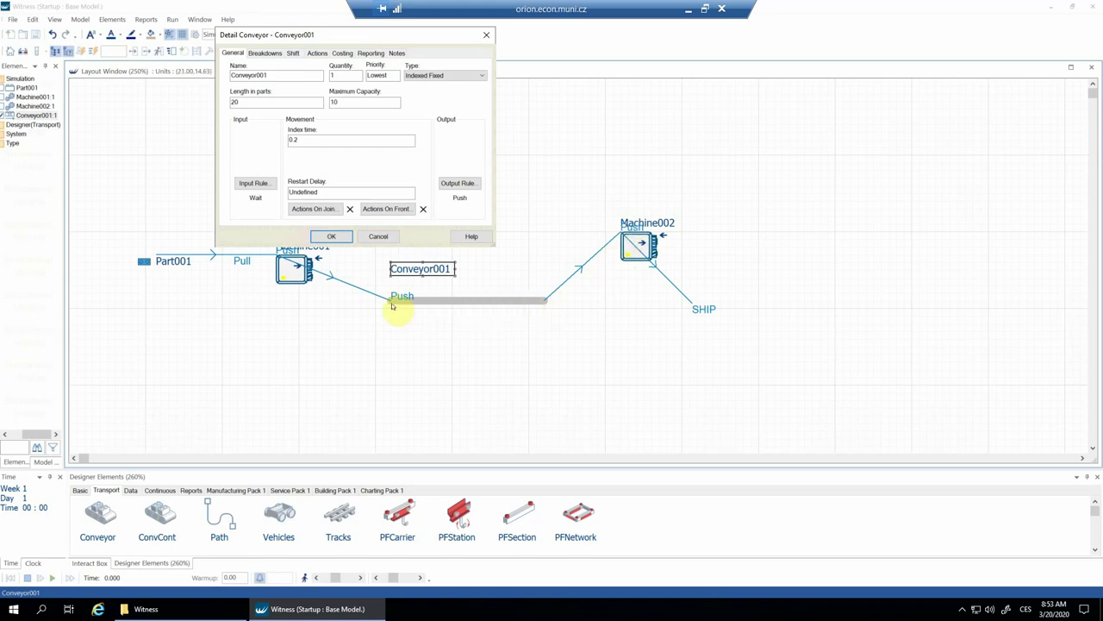
{"action": "left_click", "coordinate": [417, 76]}
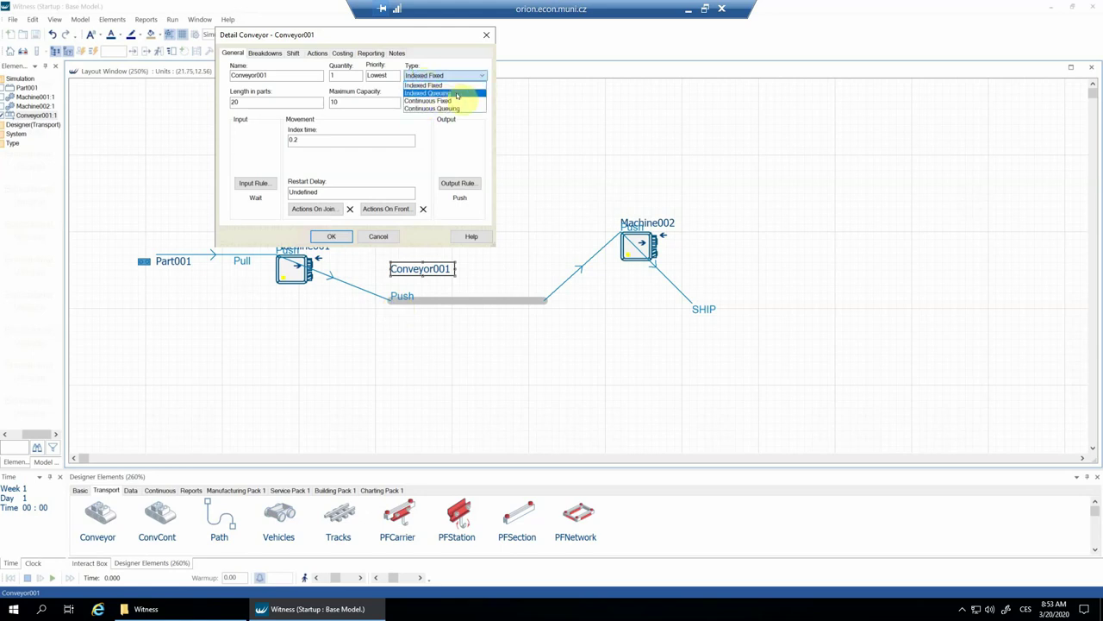
{"action": "left_click", "coordinate": [457, 93]}
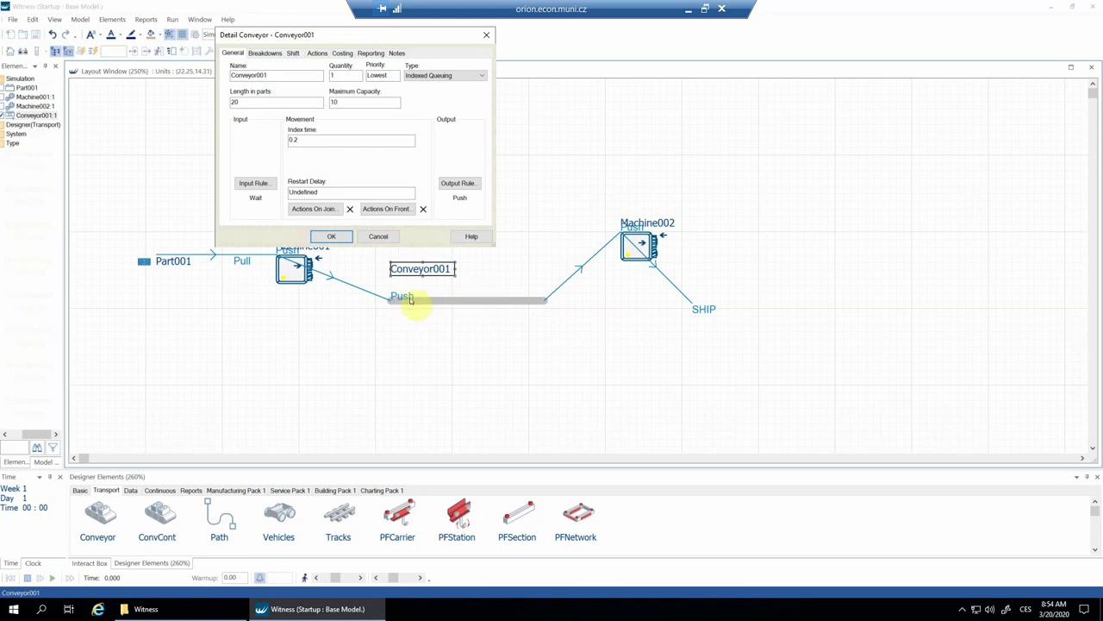
{"action": "left_click", "coordinate": [479, 75]}
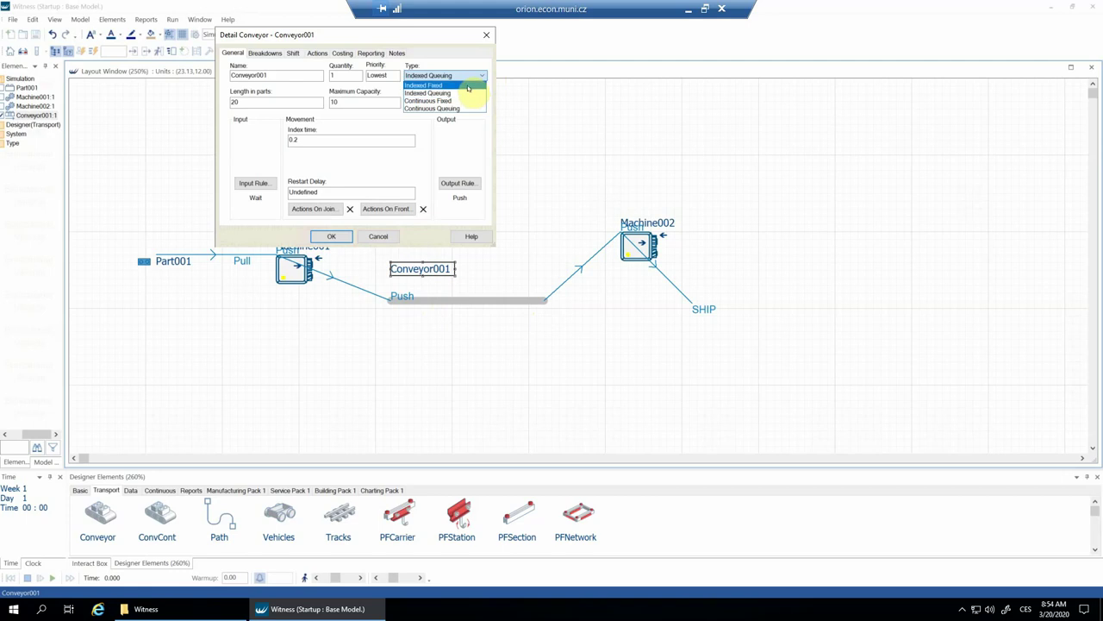
{"action": "left_click", "coordinate": [468, 86]}
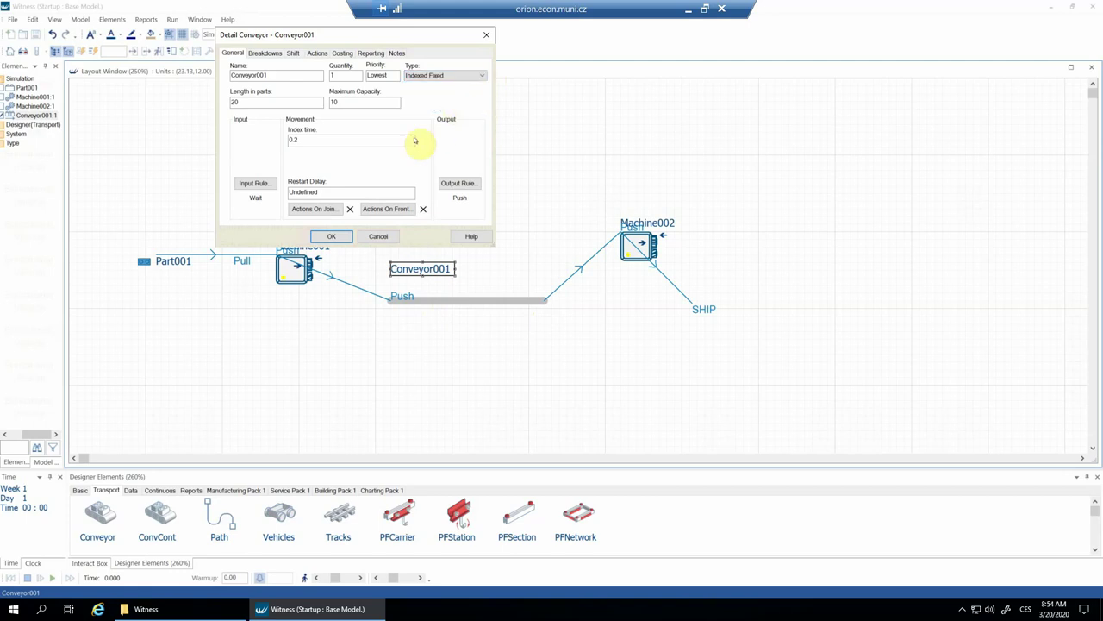
{"action": "left_click", "coordinate": [333, 236]}
{"action": "left_click", "coordinate": [299, 315]}
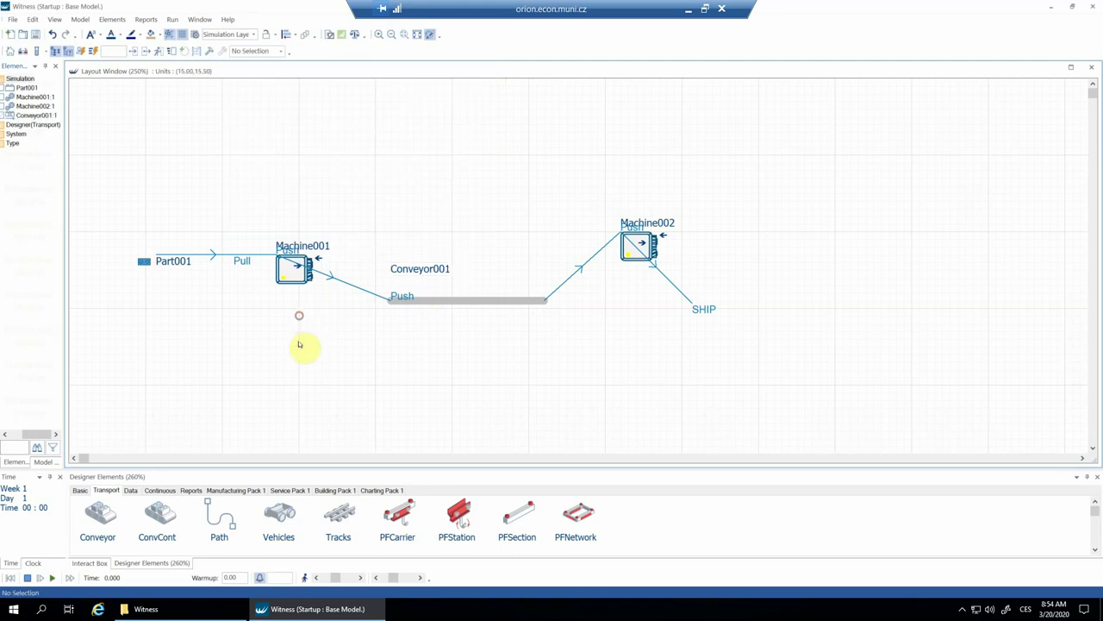
Step: Turn on Walk, adjust the walk speed, and run the Indexed Fixed model
{"action": "left_click", "coordinate": [307, 581]}
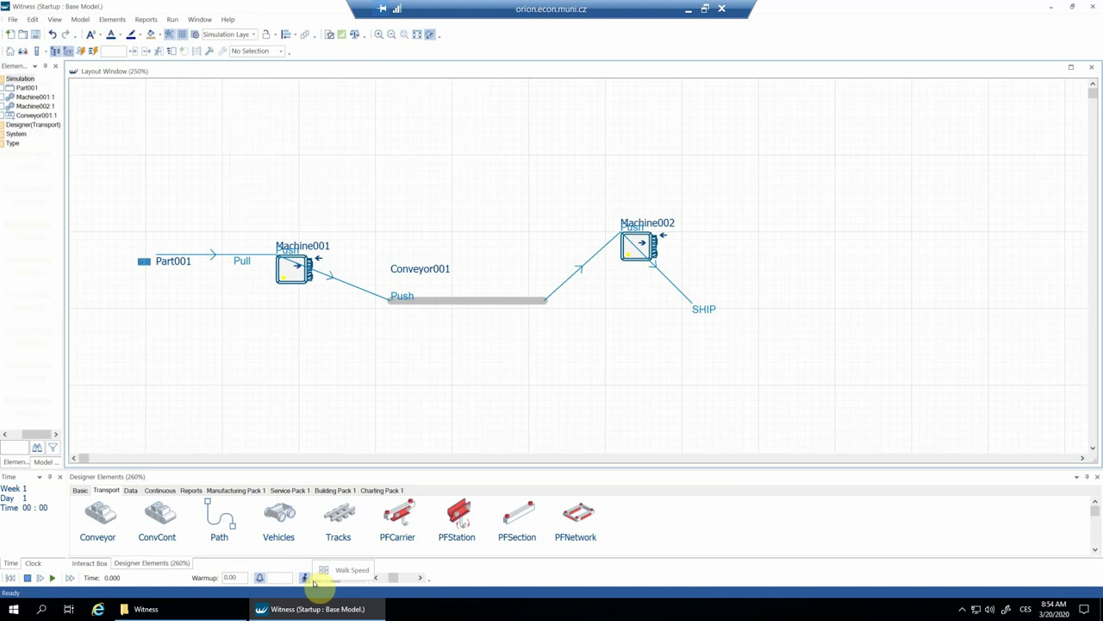
{"action": "left_click", "coordinate": [374, 580]}
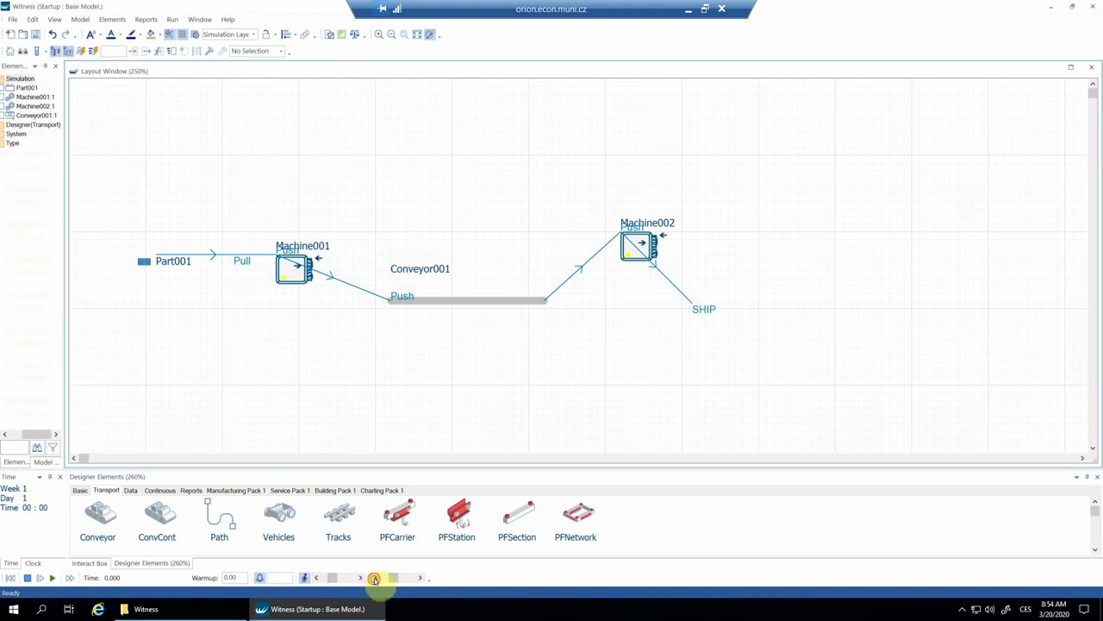
{"action": "left_click", "coordinate": [51, 577]}
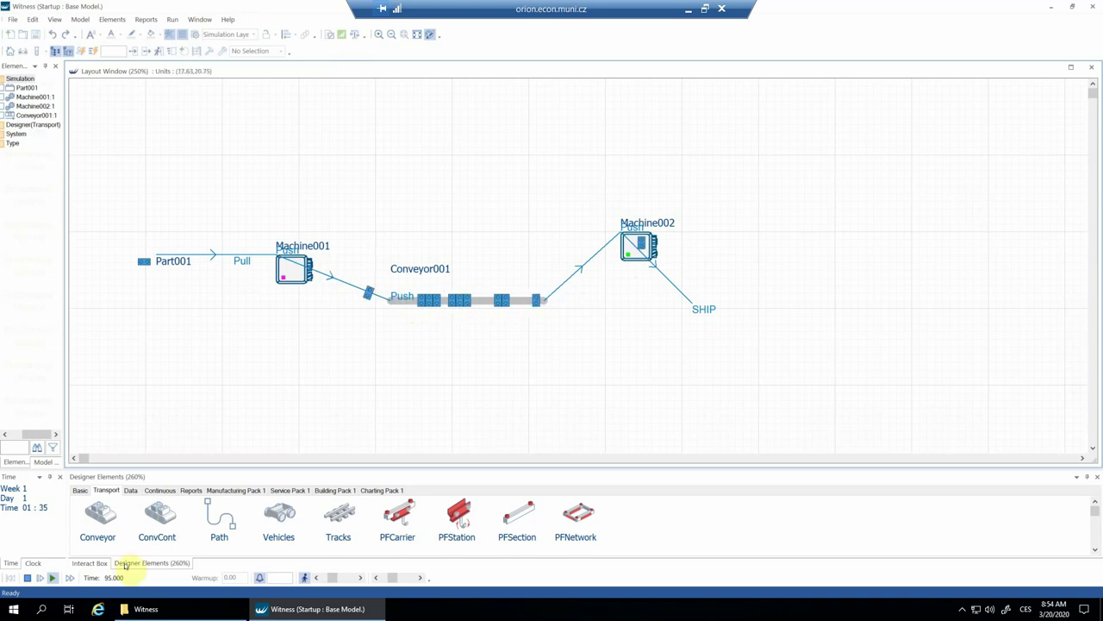
Step: Stop and reset the simulation to 00:00, then switch Conveyor001 back to Indexed Queuing
{"action": "left_click", "coordinate": [27, 579]}
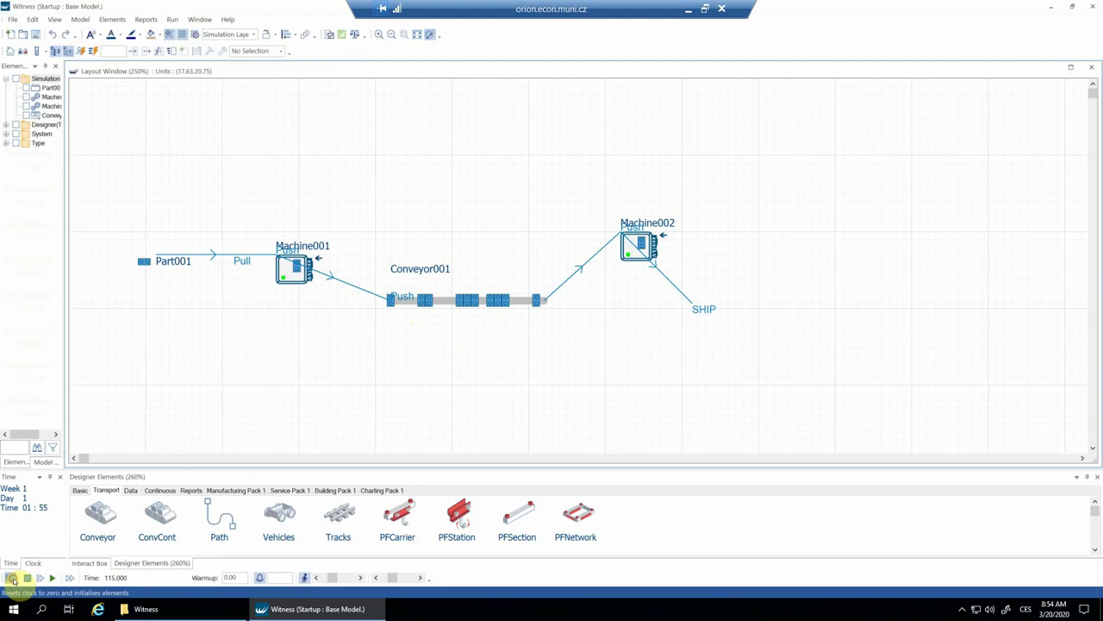
{"action": "left_click", "coordinate": [12, 579]}
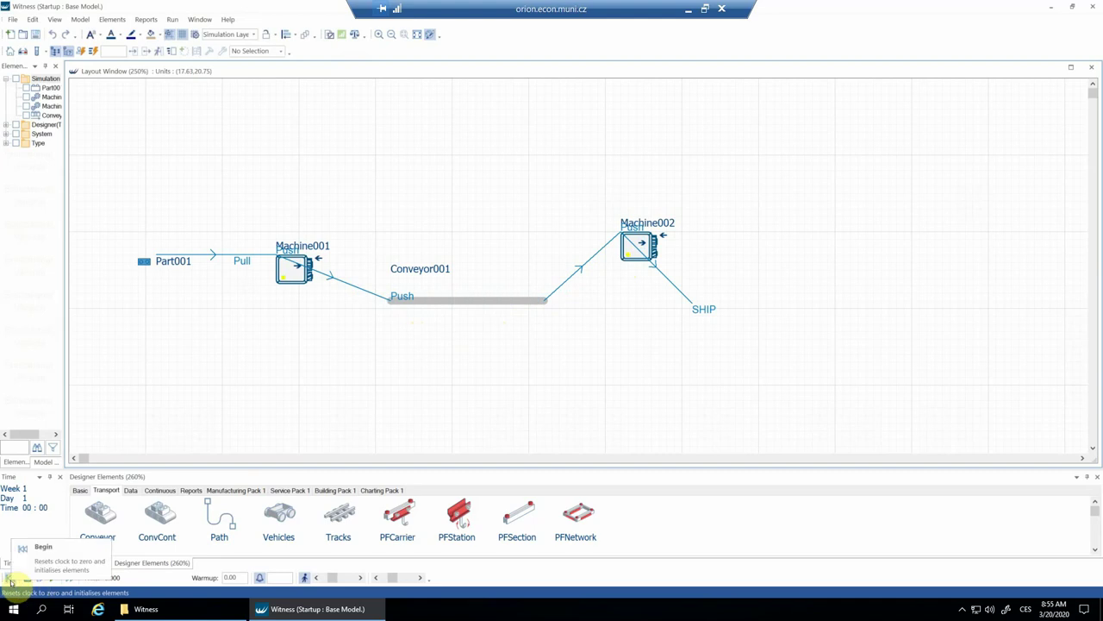
{"action": "double_click", "coordinate": [457, 302]}
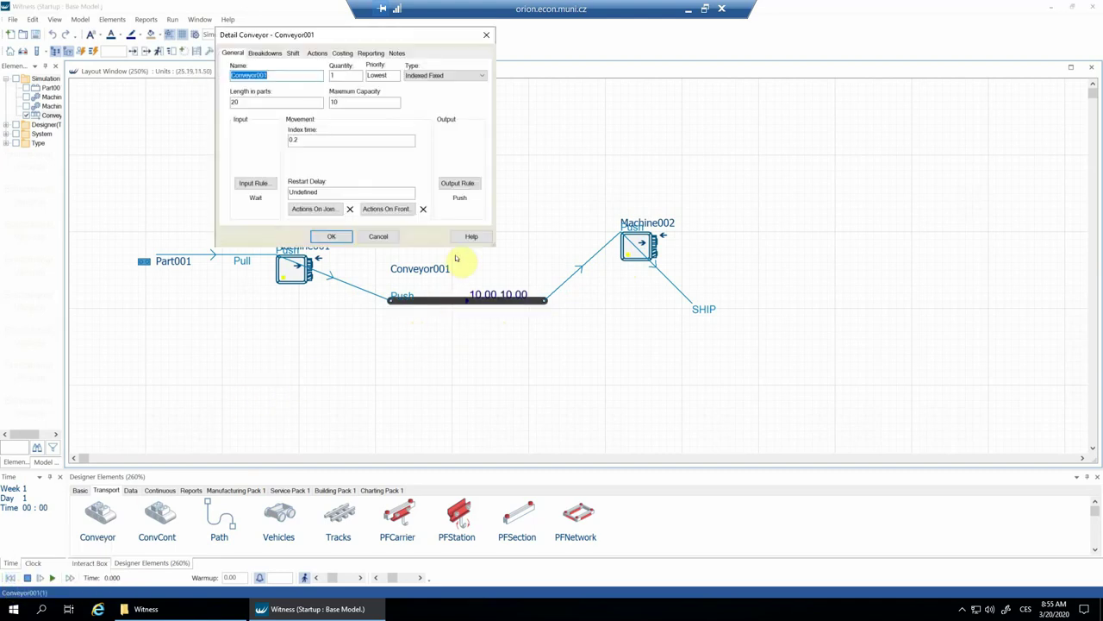
{"action": "left_click", "coordinate": [437, 75]}
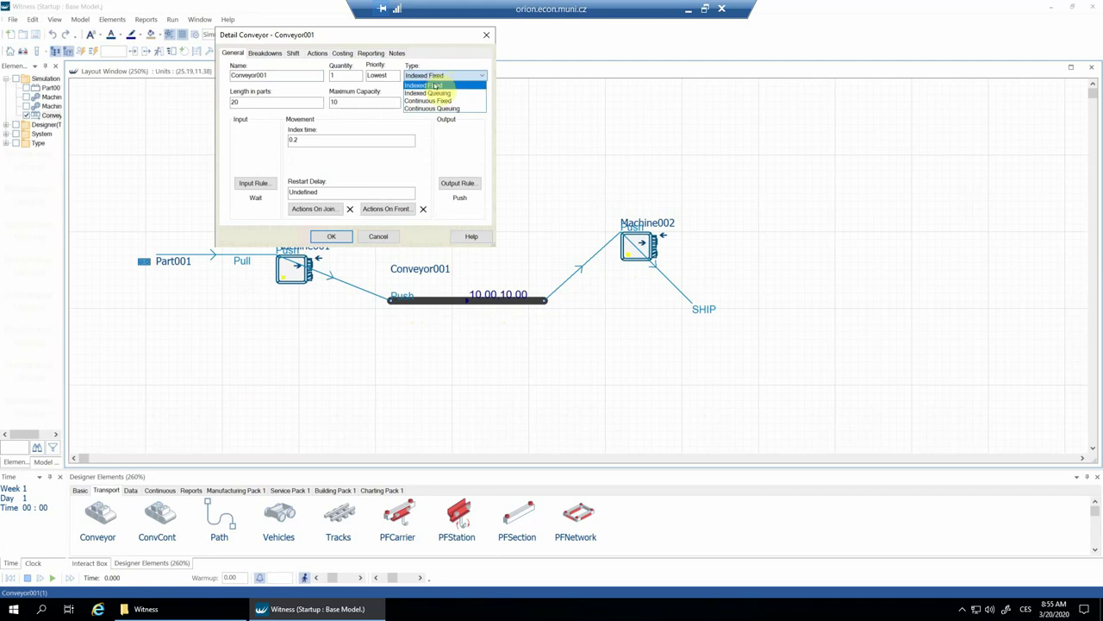
{"action": "left_click", "coordinate": [429, 94]}
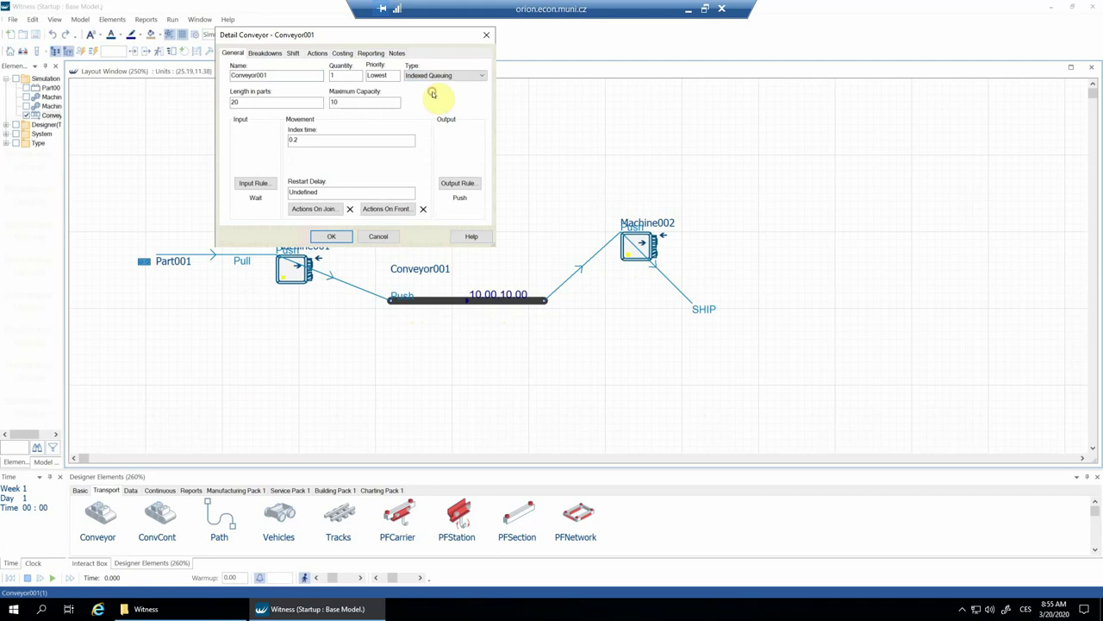
{"action": "left_click", "coordinate": [335, 237]}
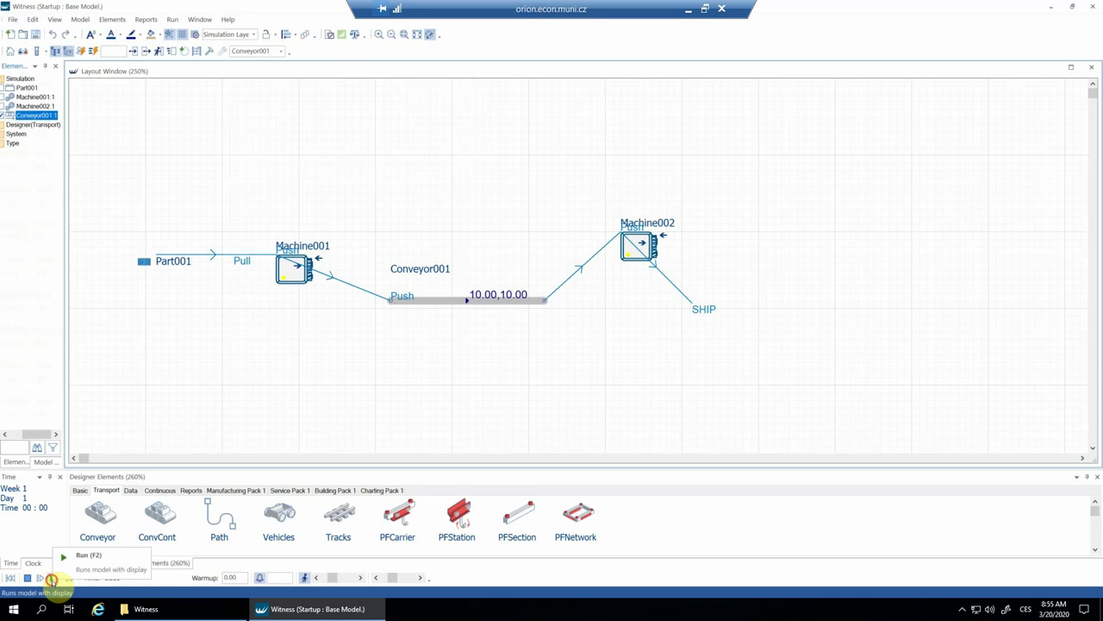
Step: Run the Indexed Queuing model until about 00:55, then stop it
{"action": "left_click", "coordinate": [52, 578]}
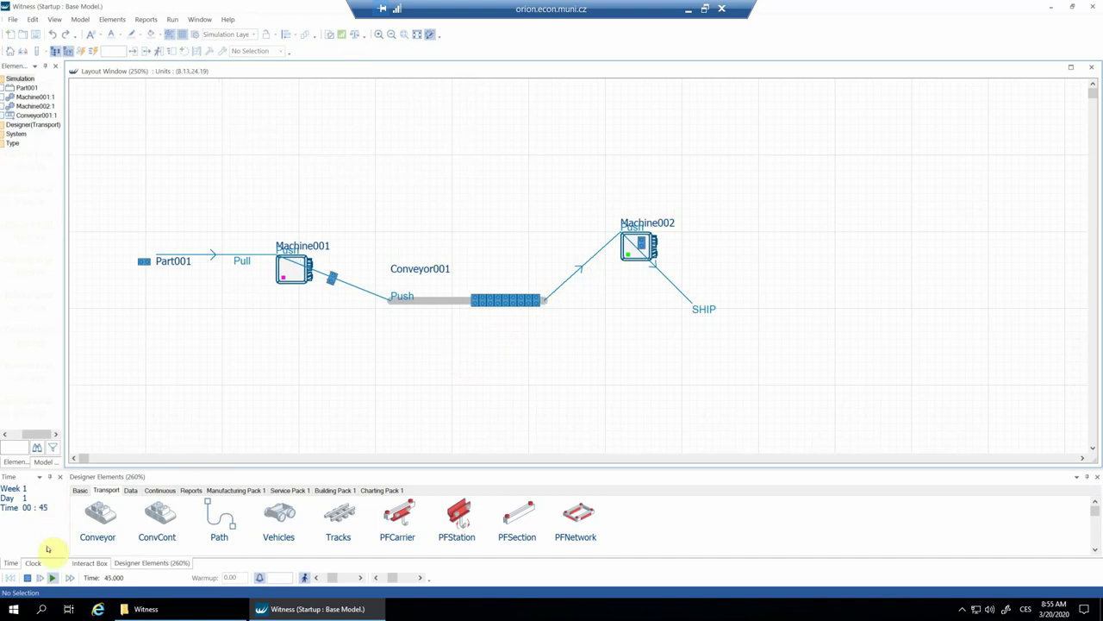
{"action": "left_click", "coordinate": [28, 577]}
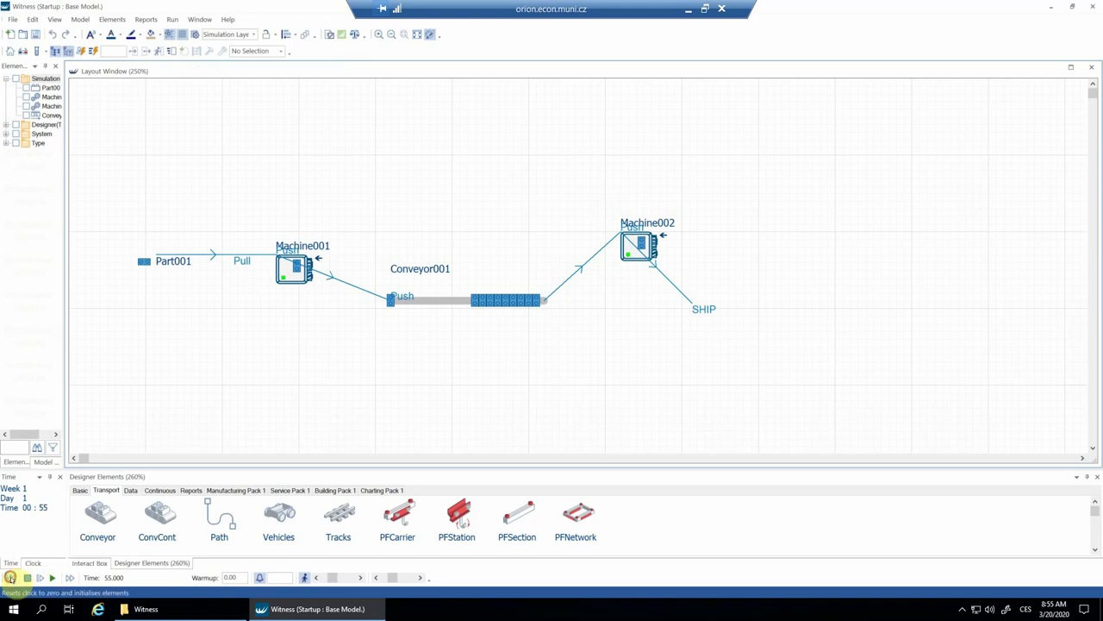
Step: Reset the clock, rerun briefly with Conveyor001 selected, then stop, reset to 00:00, and deselect
{"action": "left_click", "coordinate": [11, 578]}
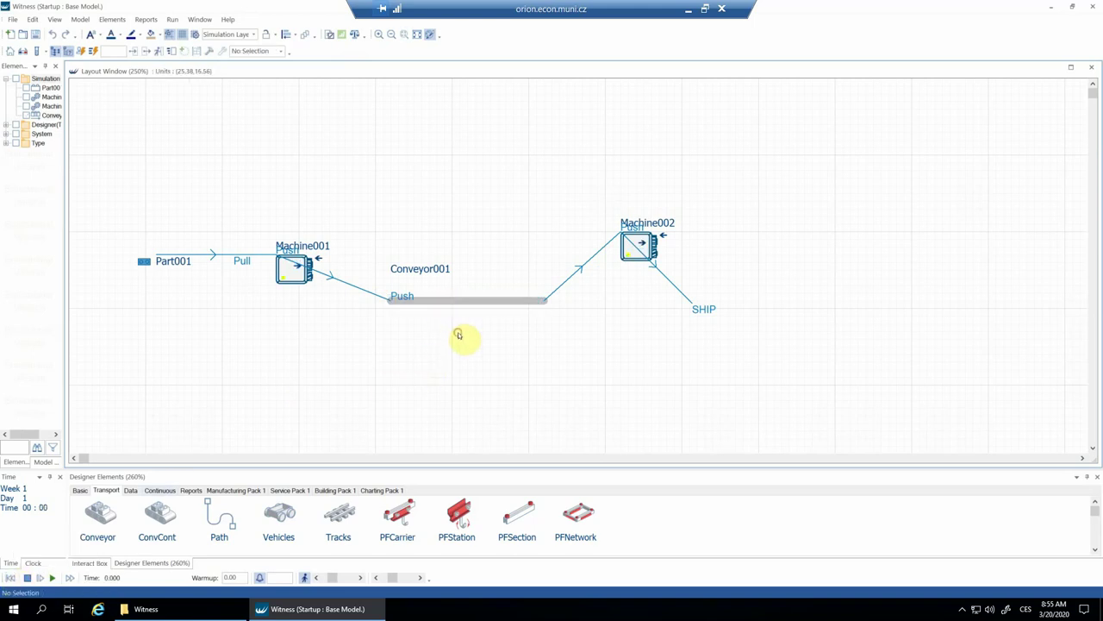
{"action": "left_click", "coordinate": [460, 300]}
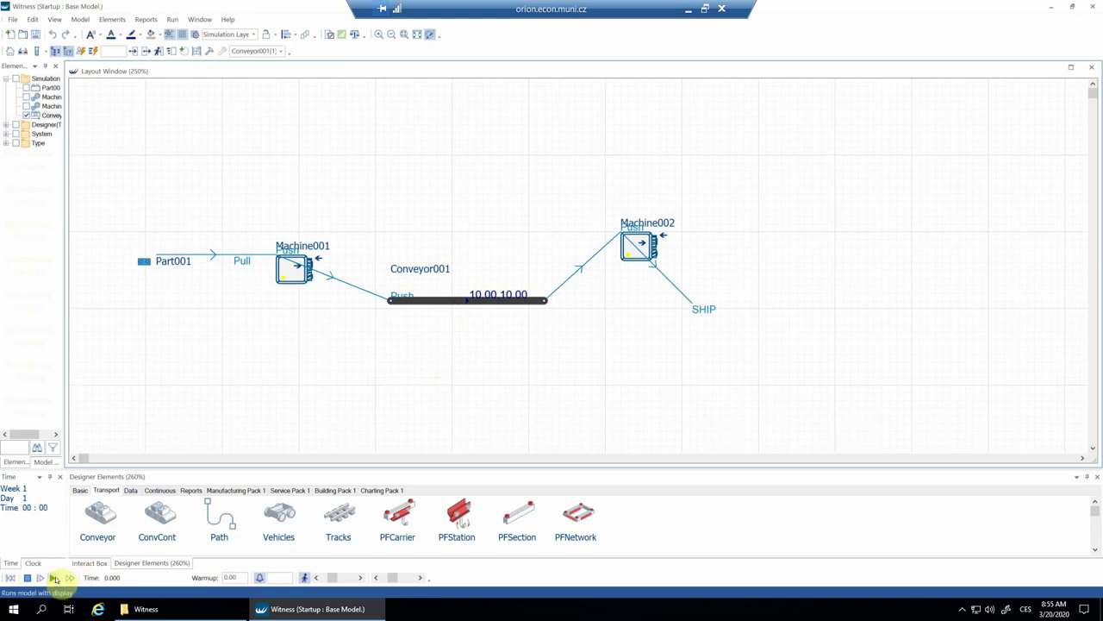
{"action": "left_click", "coordinate": [54, 578]}
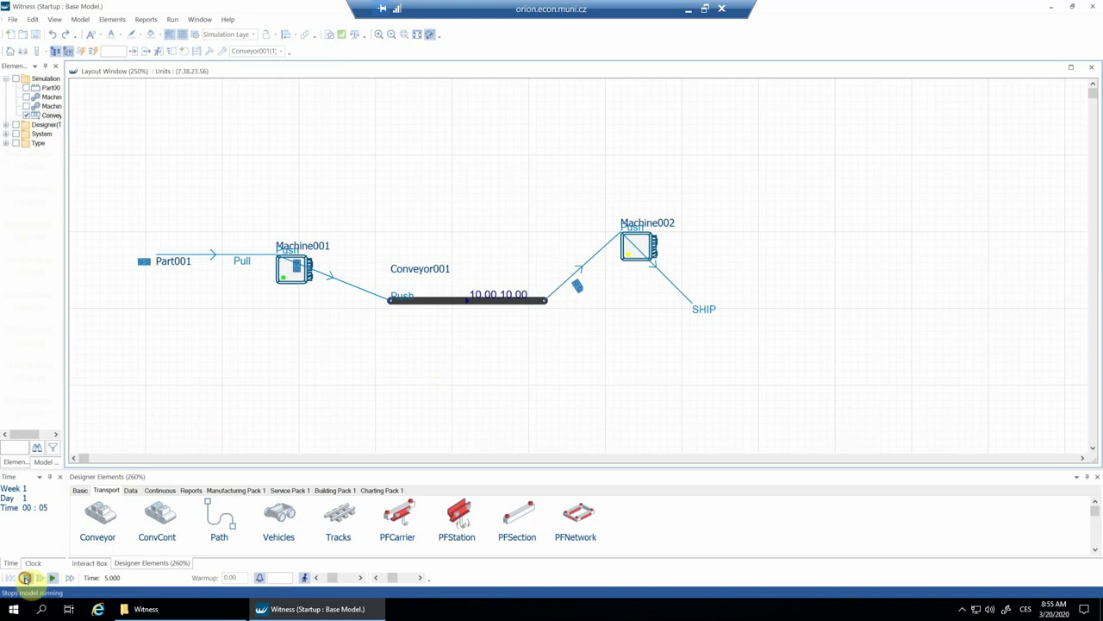
{"action": "left_click", "coordinate": [25, 577]}
{"action": "left_click", "coordinate": [11, 578]}
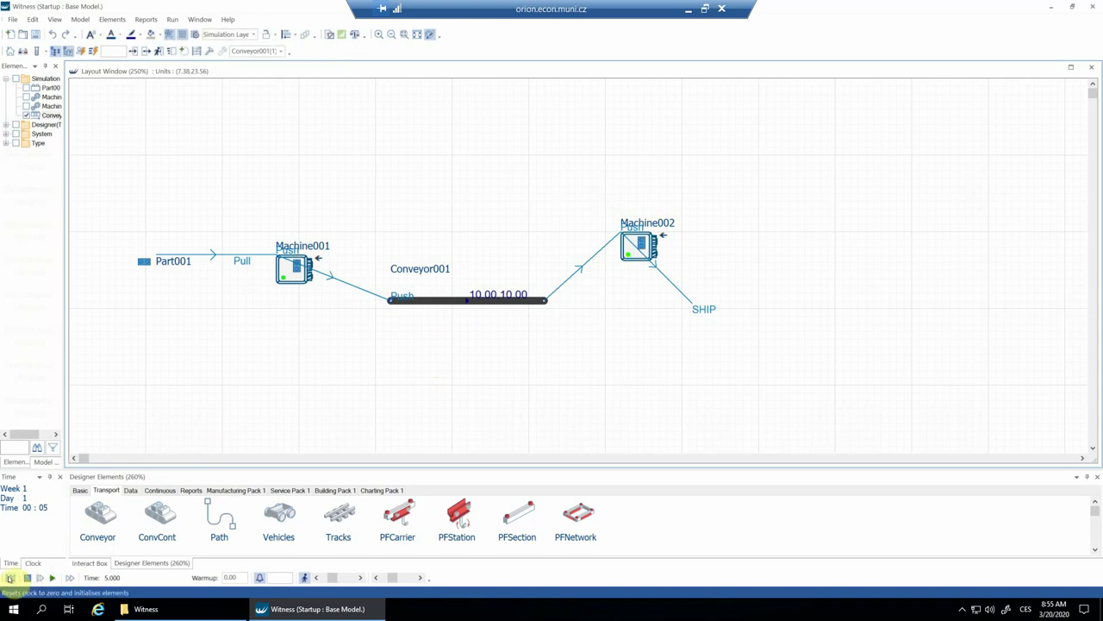
{"action": "left_click", "coordinate": [482, 339]}
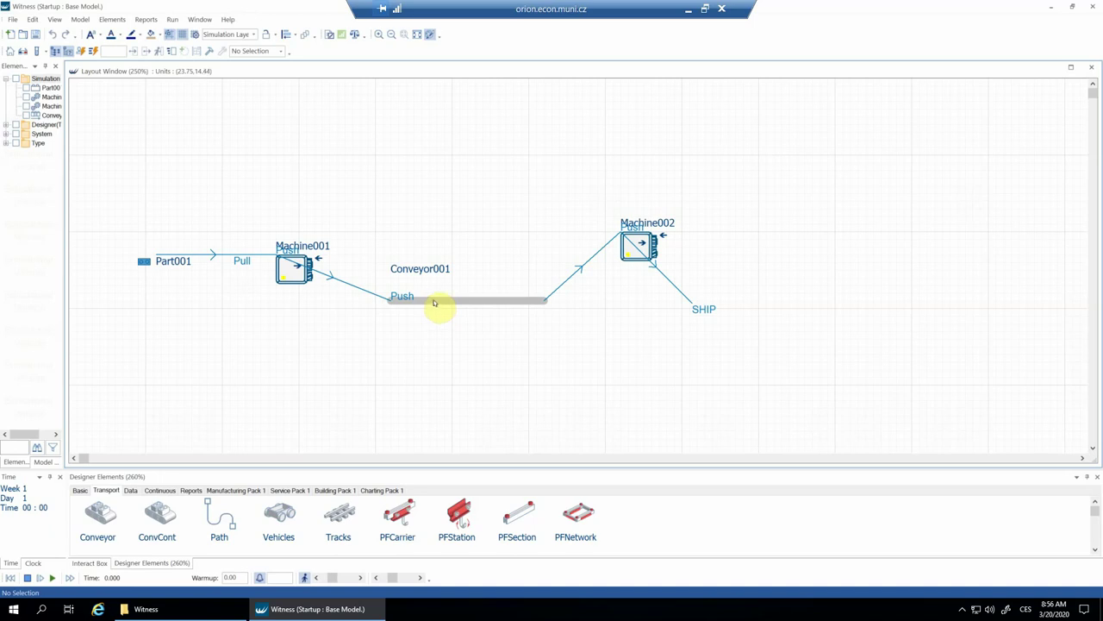
Step: Nudge Conveyor001's far end and drag its middle downward into a V-shaped bend
{"action": "left_click", "coordinate": [433, 300]}
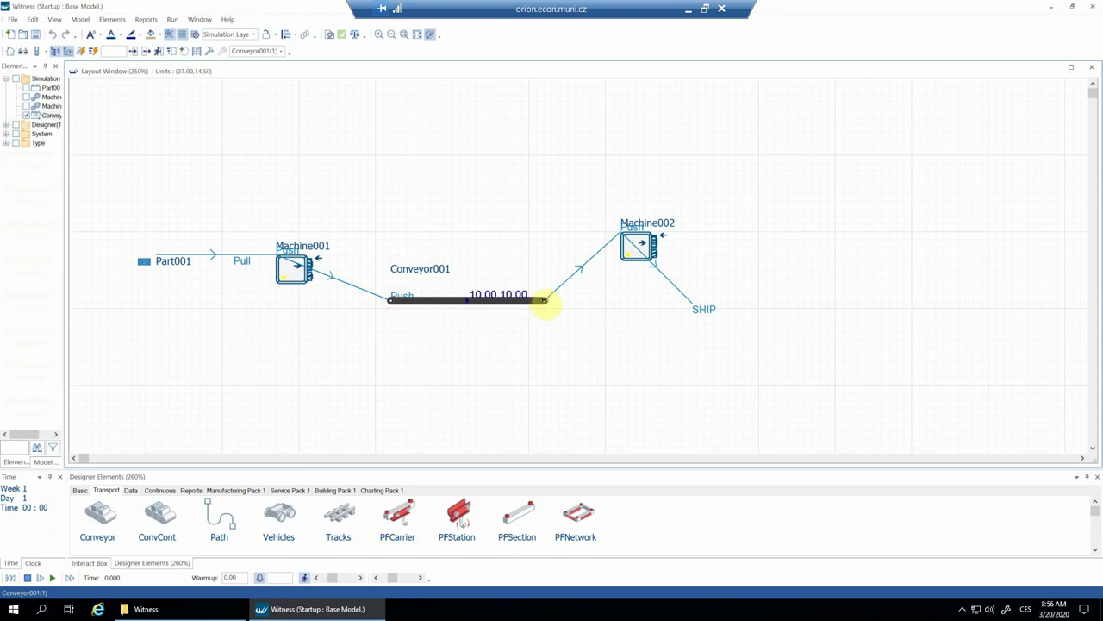
{"action": "mouse_move", "coordinate": [544, 299]}
{"action": "left_mouse_down"}
{"action": "mouse_move", "coordinate": [552, 322]}
{"action": "mouse_move", "coordinate": [589, 345]}
{"action": "mouse_move", "coordinate": [648, 353]}
{"action": "mouse_move", "coordinate": [547, 337]}
{"action": "mouse_move", "coordinate": [537, 301]}
{"action": "mouse_move", "coordinate": [655, 302]}
{"action": "mouse_move", "coordinate": [610, 300]}
{"action": "mouse_move", "coordinate": [630, 301]}
{"action": "mouse_move", "coordinate": [593, 313]}
{"action": "mouse_move", "coordinate": [543, 300]}
{"action": "left_mouse_up"}
{"action": "left_click_drag", "start_coordinate": [468, 299], "coordinate": [467, 354]}
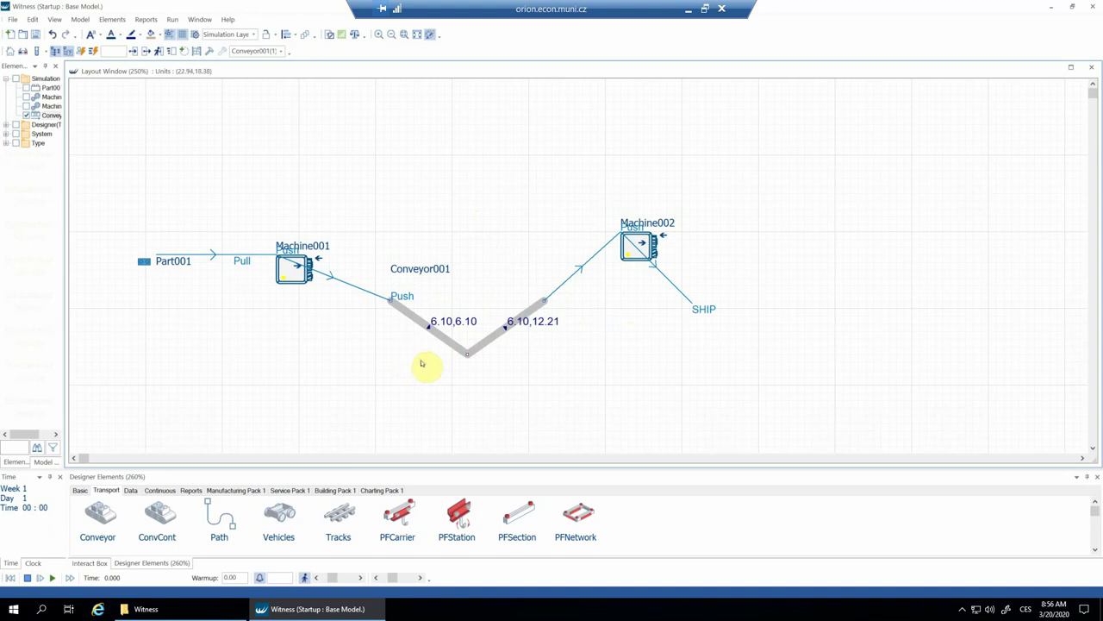
{"action": "left_click", "coordinate": [429, 355]}
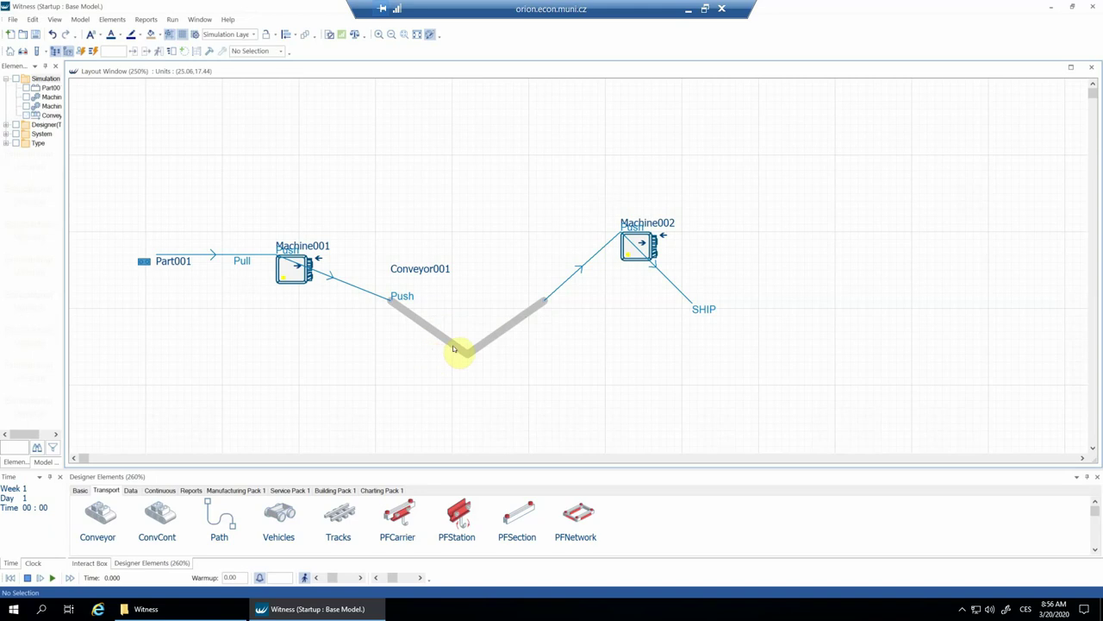
{"action": "double_click", "coordinate": [453, 348]}
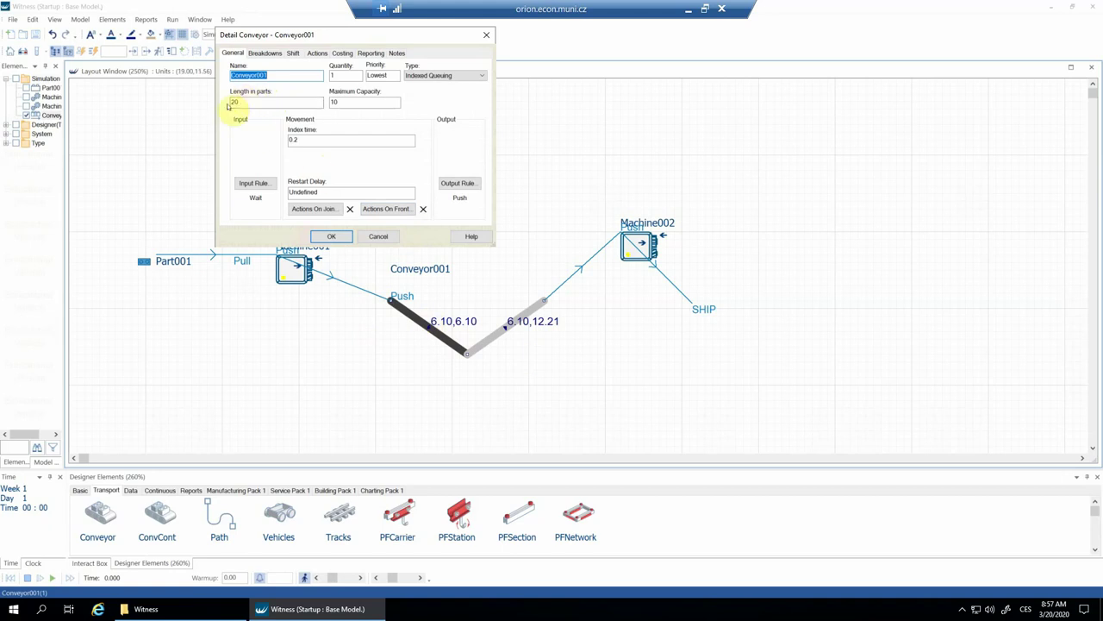
{"action": "left_click", "coordinate": [373, 238]}
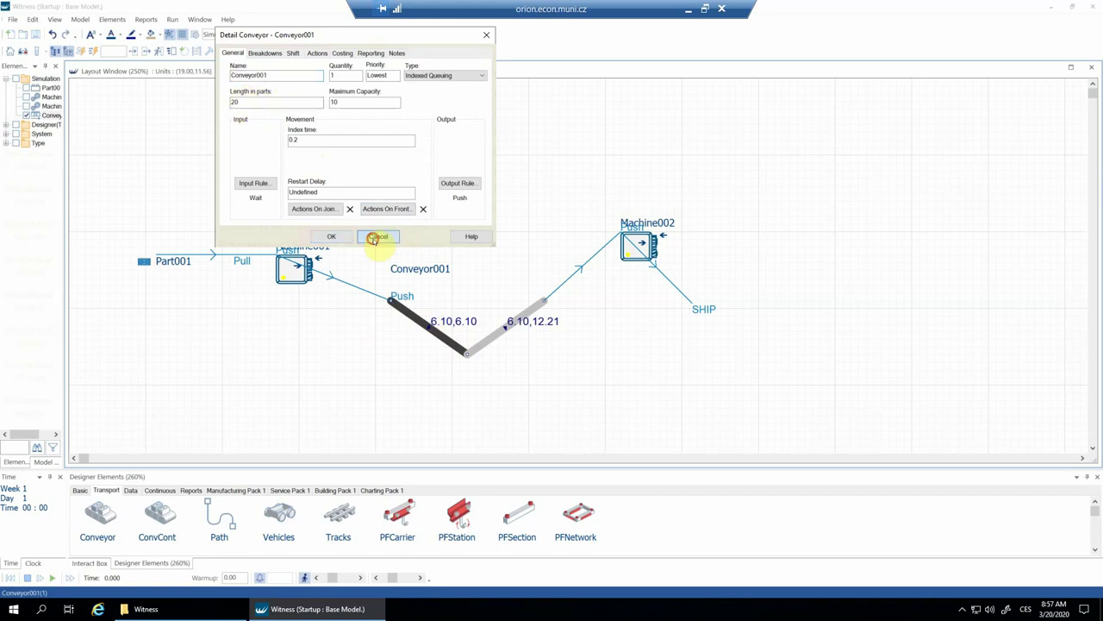
{"action": "left_click", "coordinate": [370, 367]}
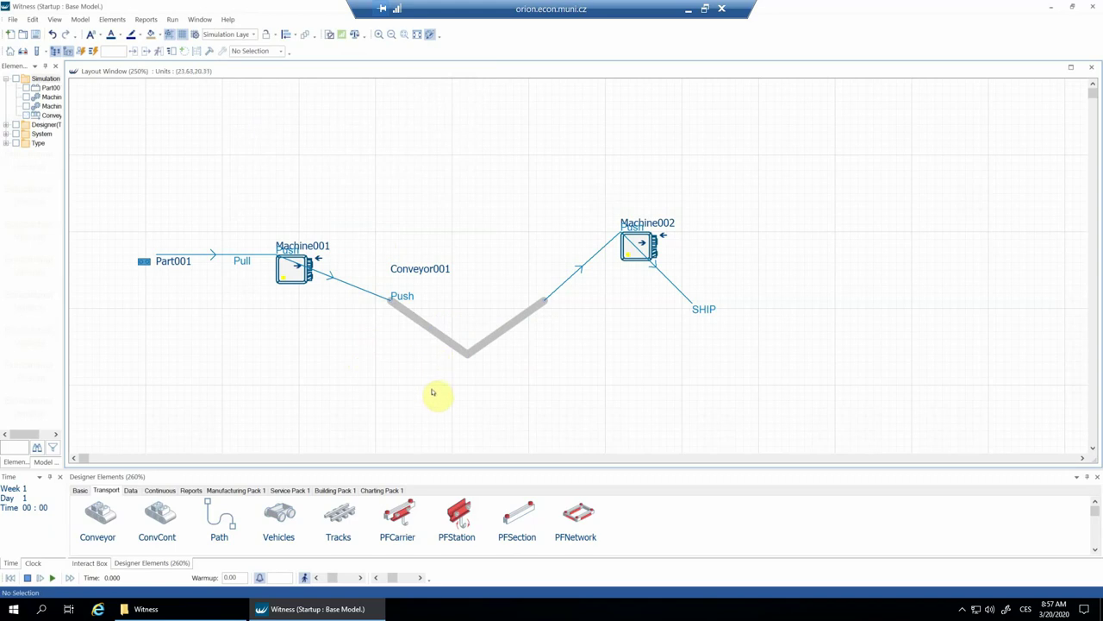